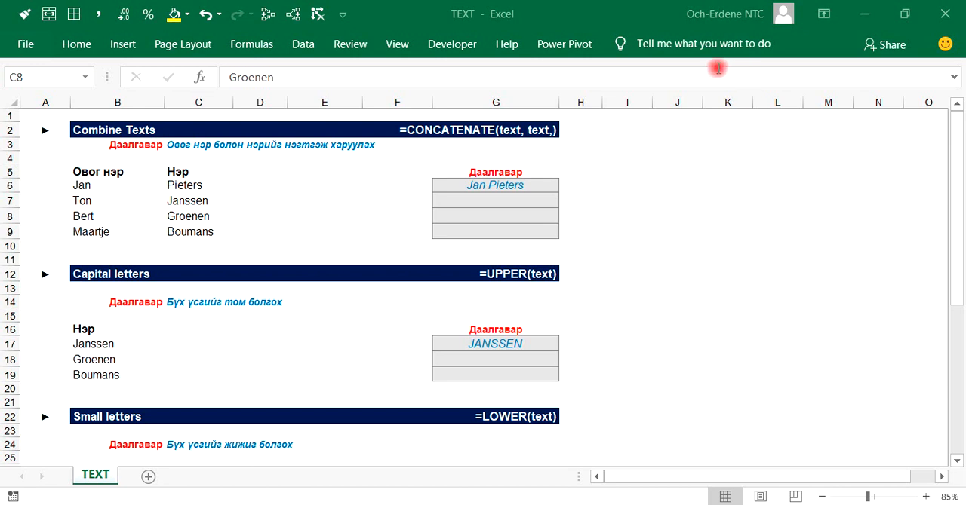
Step: Look through the sheet's exercises on combining texts, capital letters, small letters and first letter capital
click(134, 197)
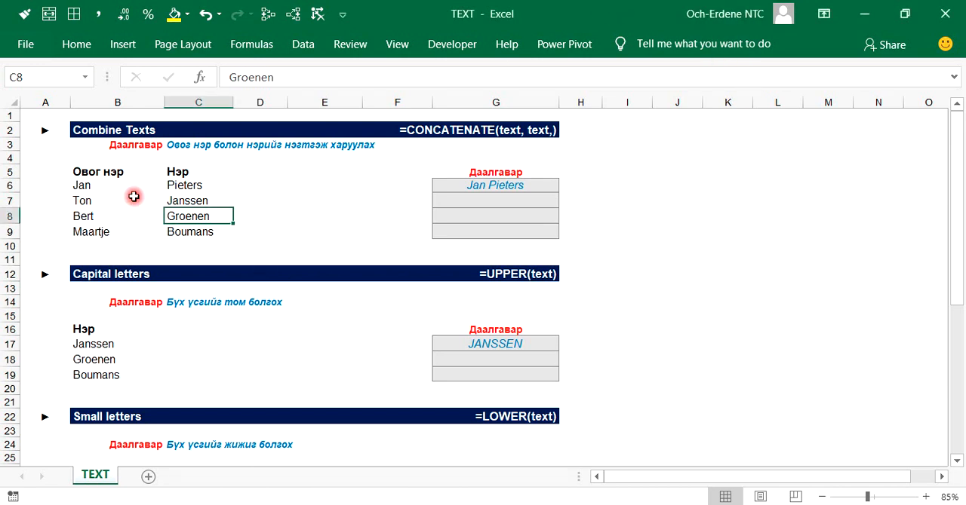
scroll(134, 197, down, 2)
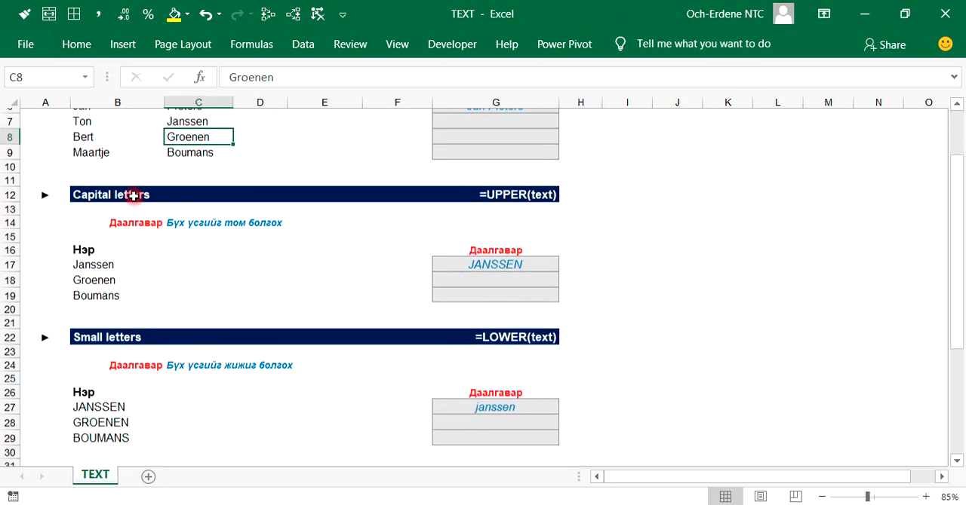
click(129, 270)
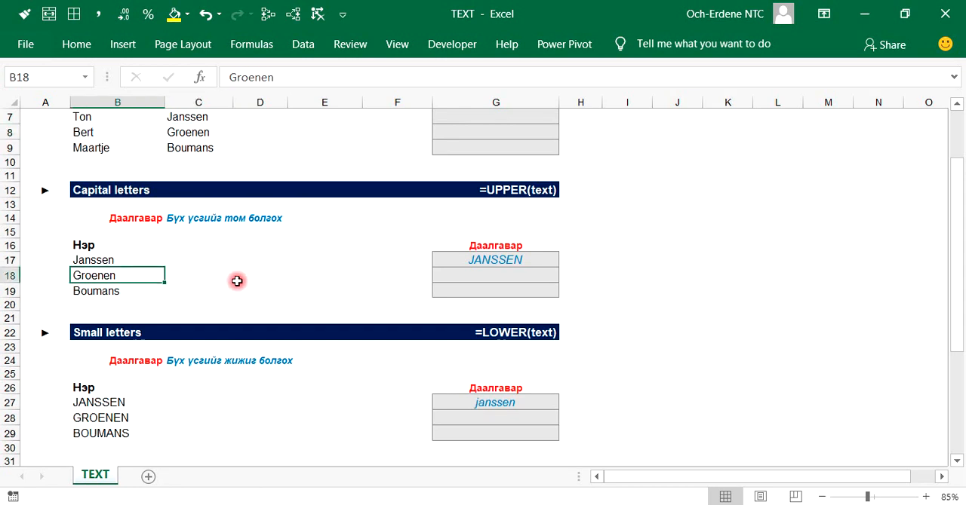
scroll(237, 281, down, 4)
click(226, 239)
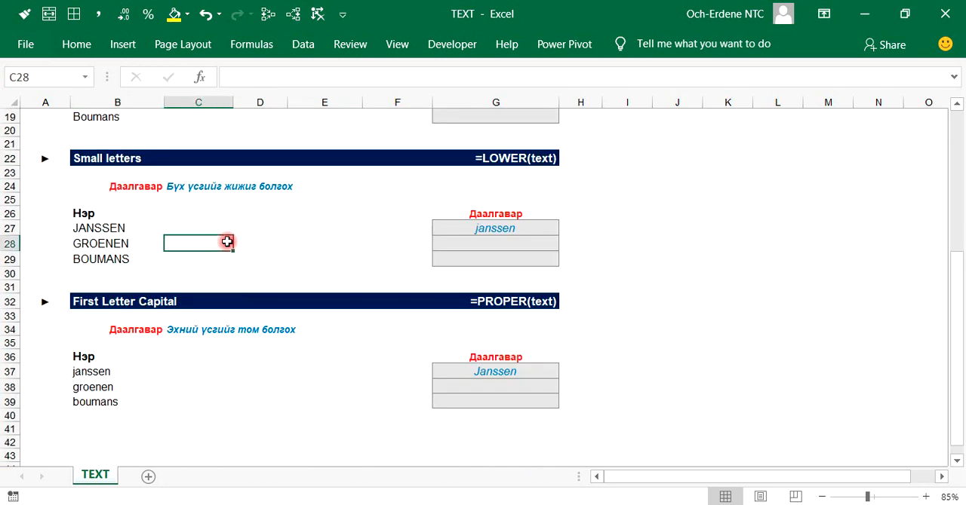
click(106, 245)
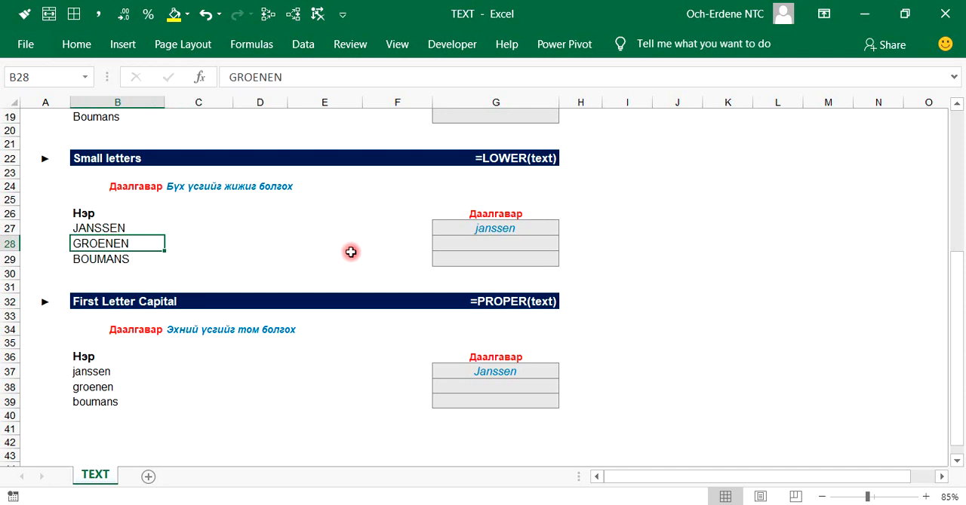
click(135, 387)
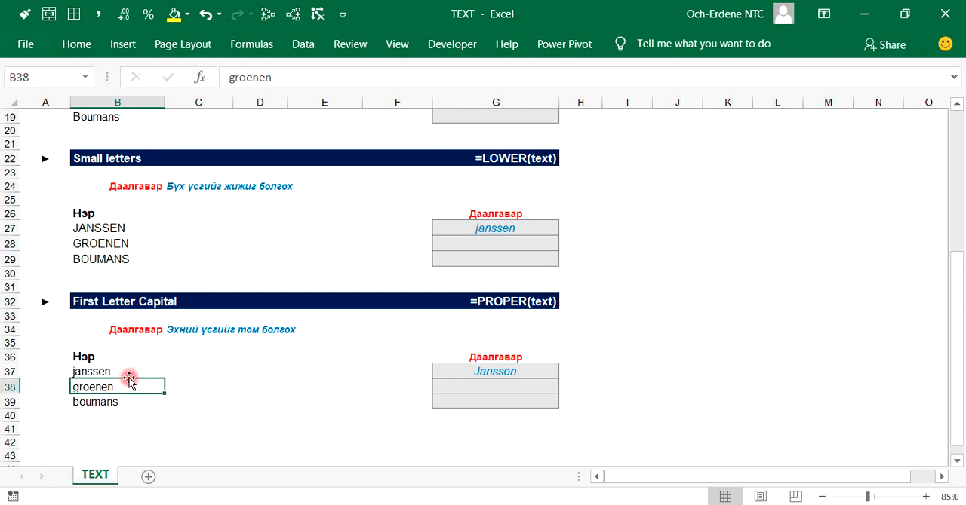
click(124, 372)
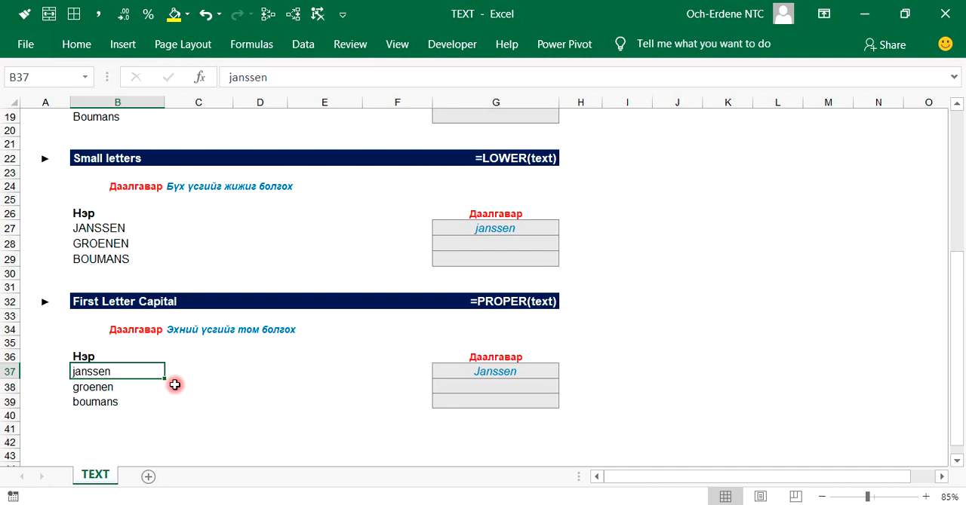
scroll(174, 386, up, 6)
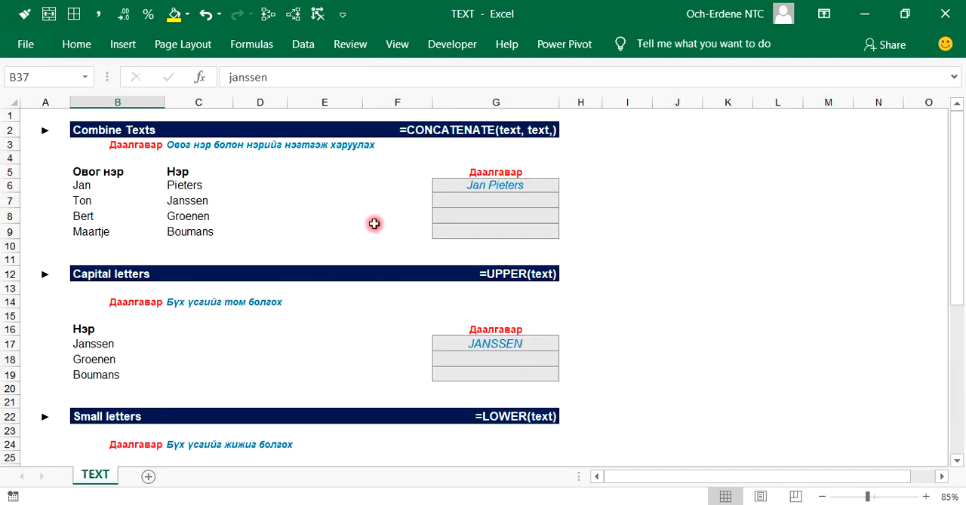
Step: Replace the contents of G6 with the formula =CONCATENATE(B6,C6) to join the two name cells
click(482, 187)
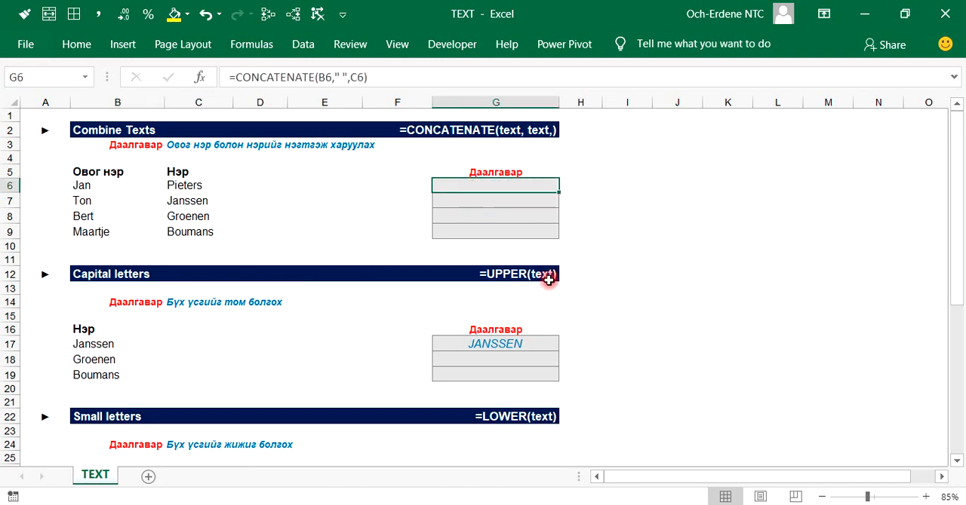
key(Delete)
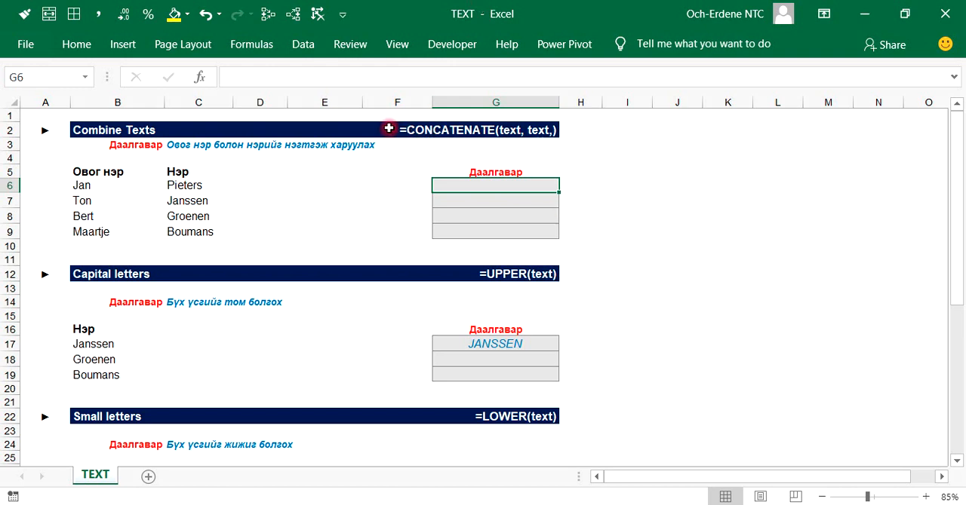
text(=)
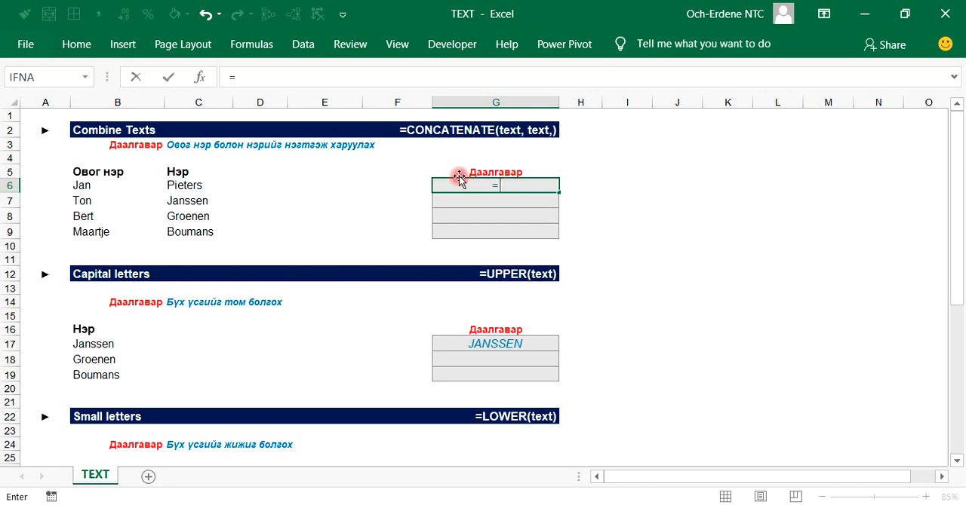
text(c)
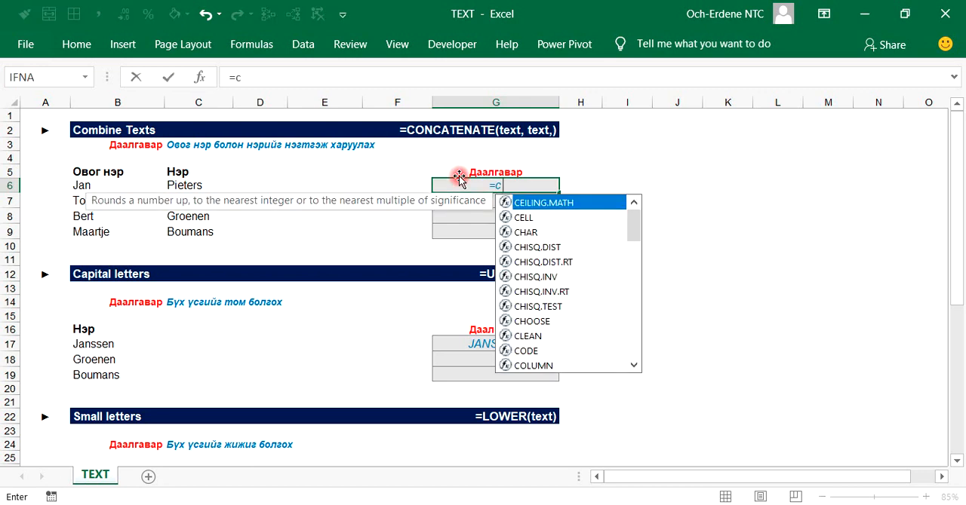
text(onc)
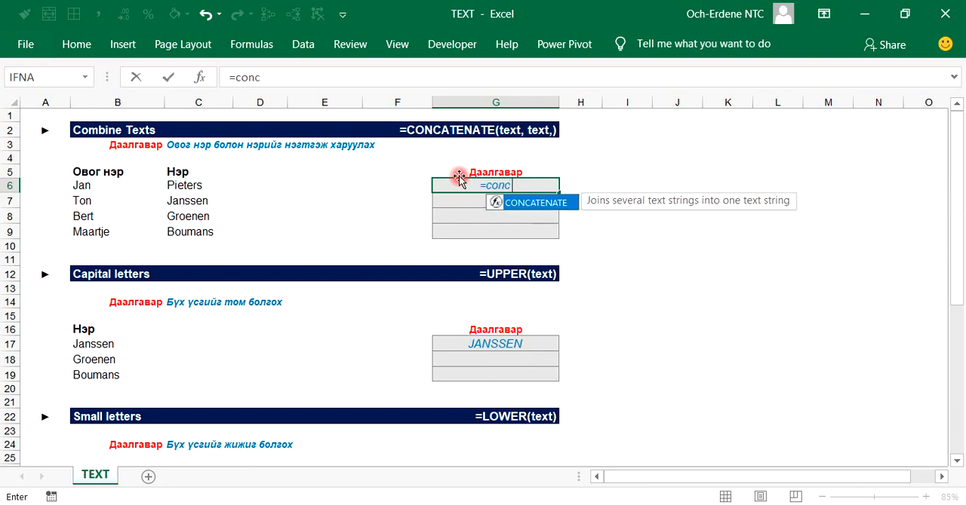
key(Tab)
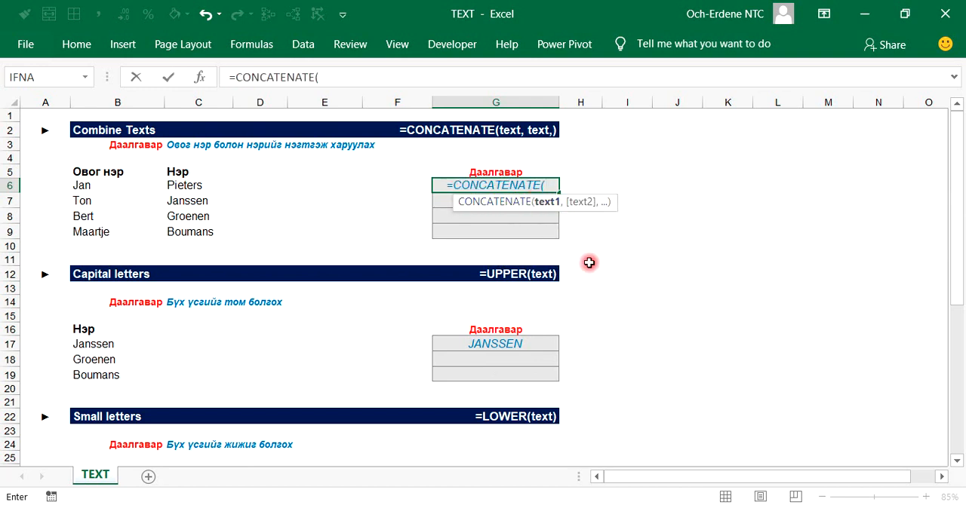
click(82, 187)
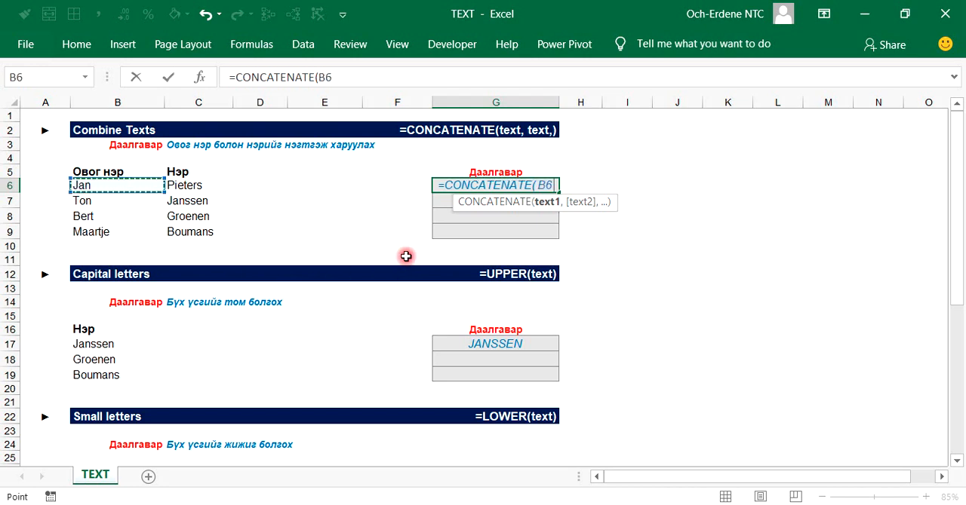
text(,)
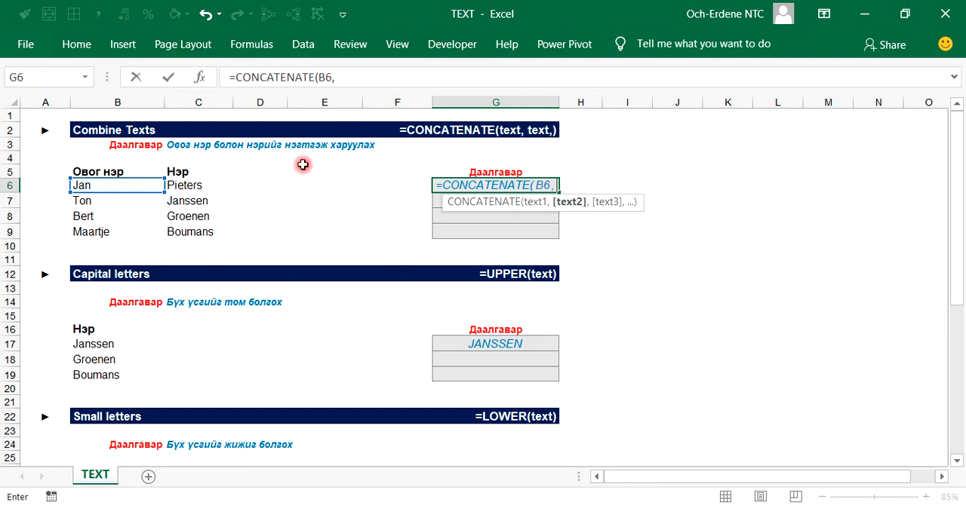
click(219, 189)
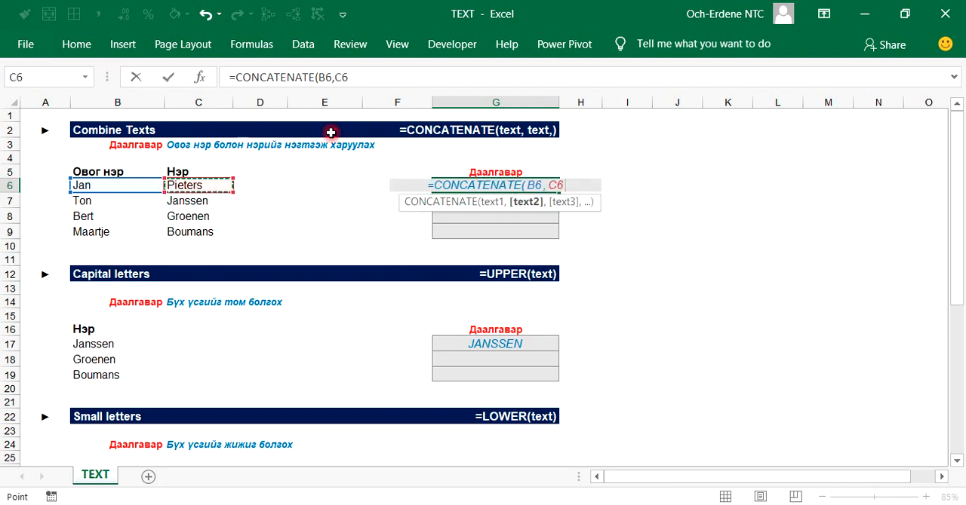
text())
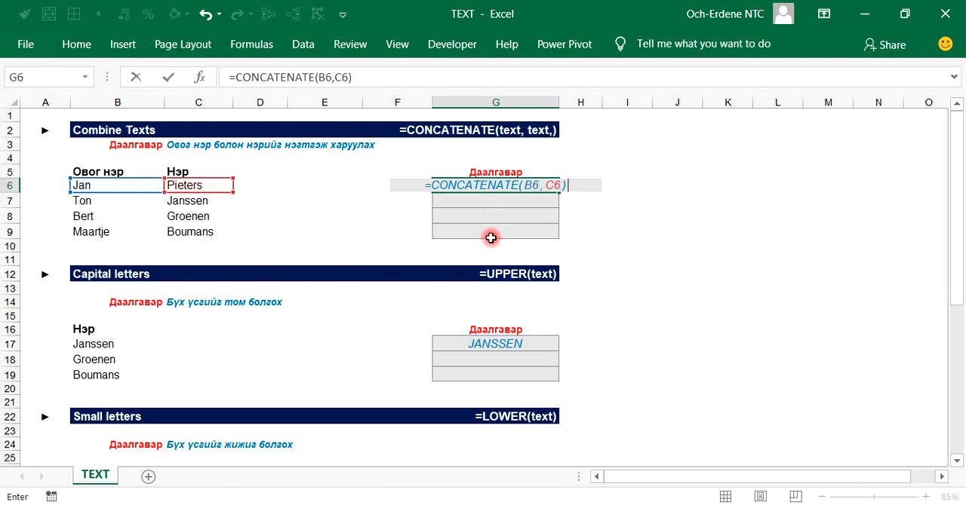
key(Return)
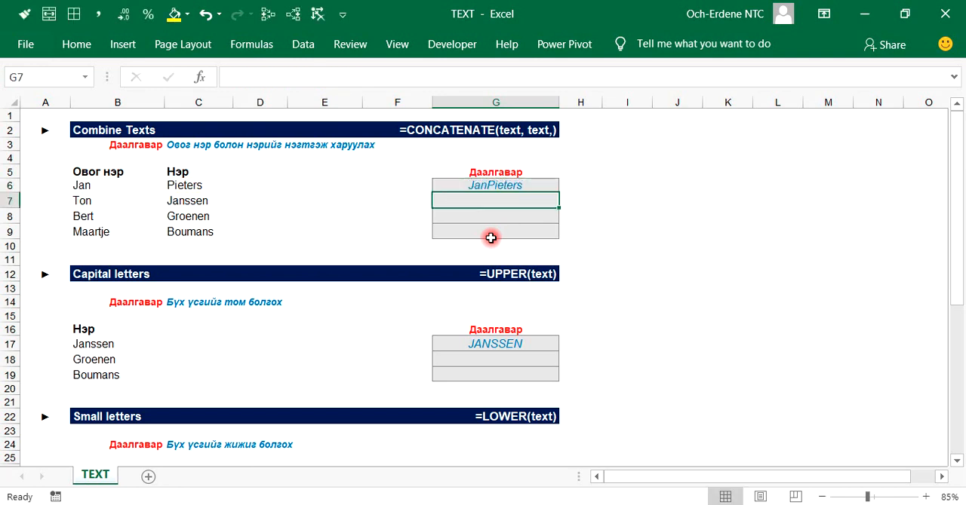
Step: Add a space in quotes as the middle argument of G6's formula, making it =CONCATENATE(B6," ",C6)
click(458, 185)
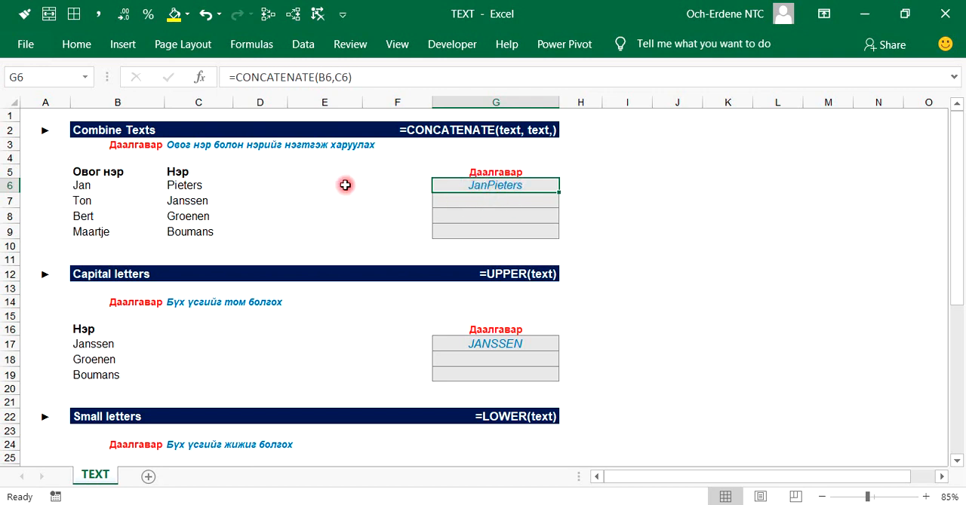
click(338, 81)
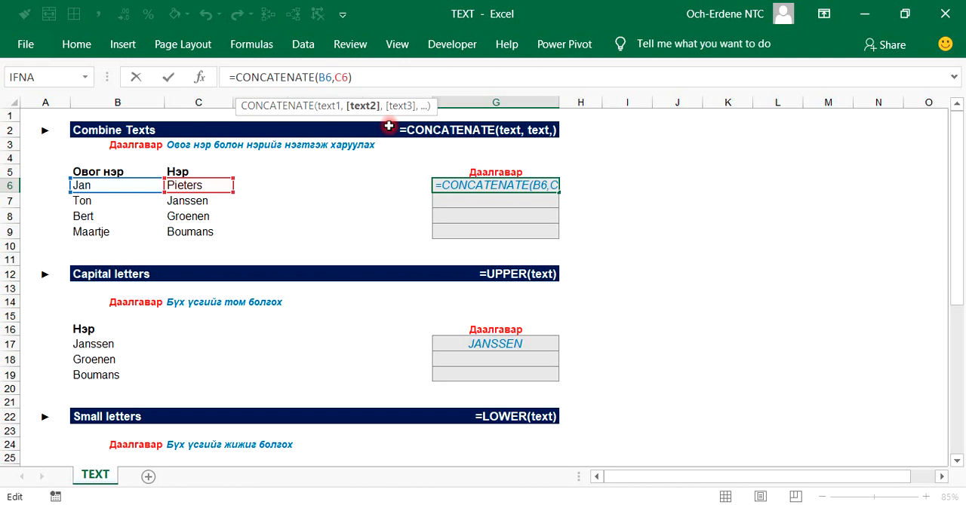
text(,)
key(Left)
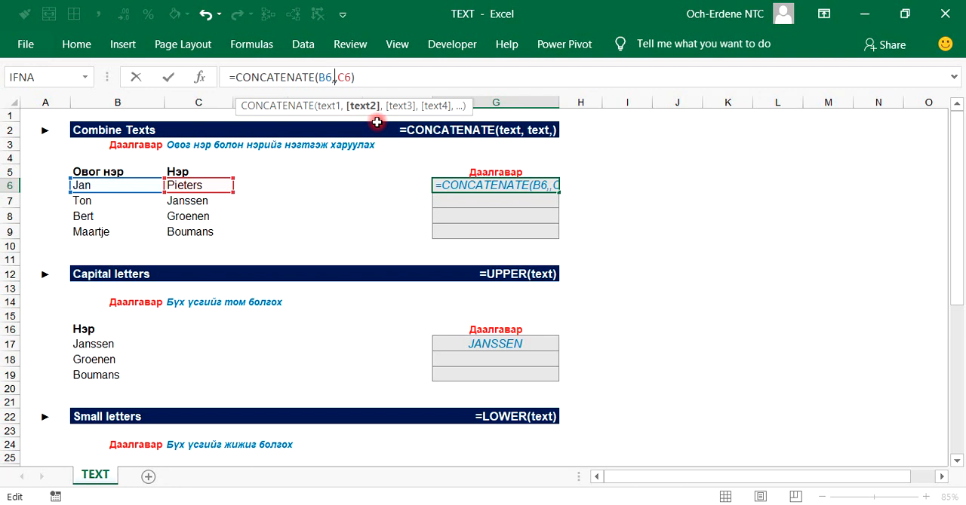
text(" ,)
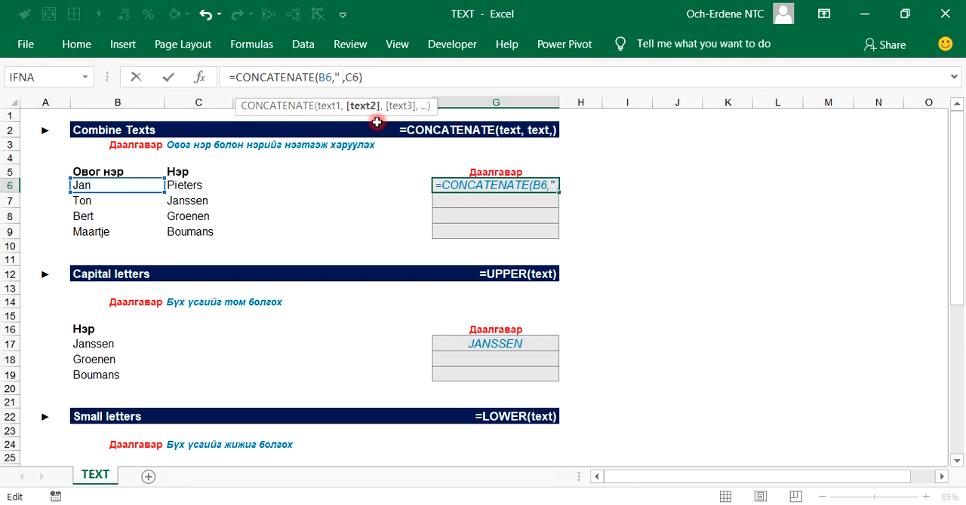
text( ")
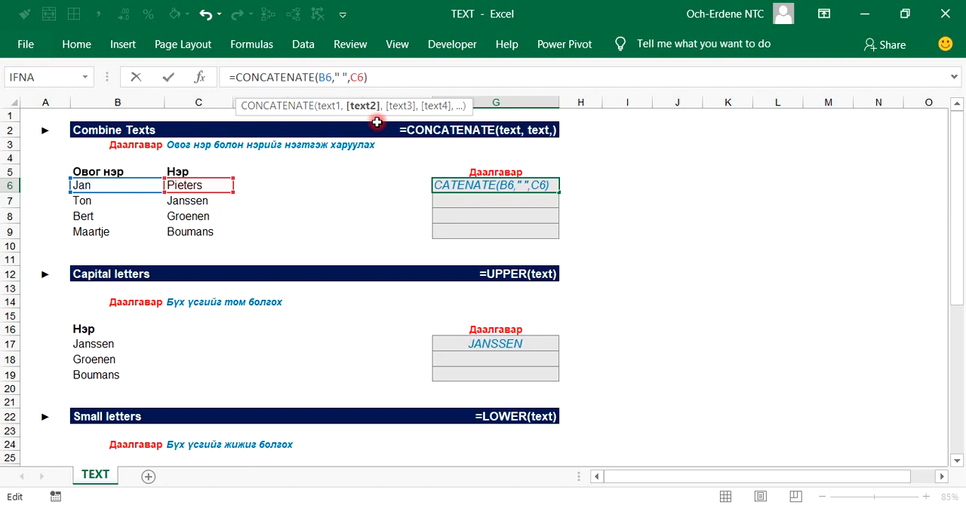
key(Return)
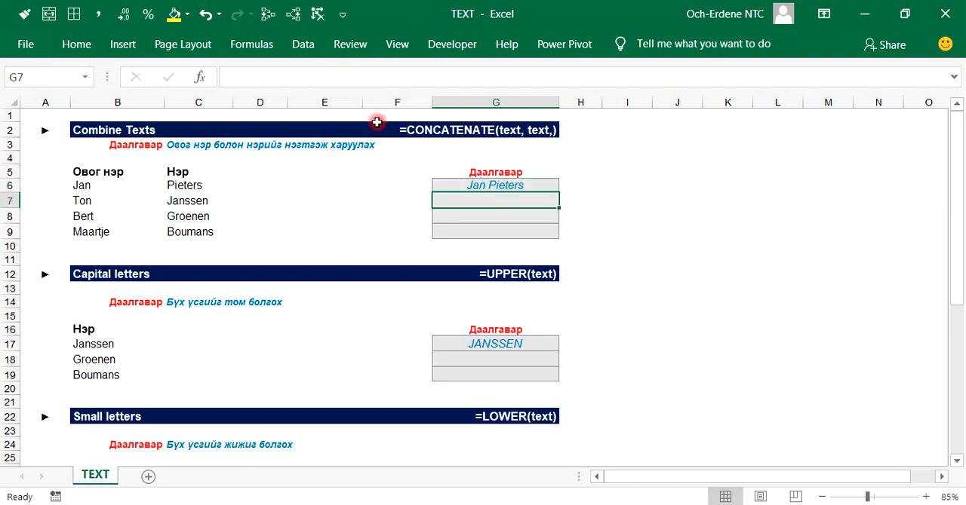
Step: Examine the full CONCATENATE formula in G6 and its arguments
click(444, 187)
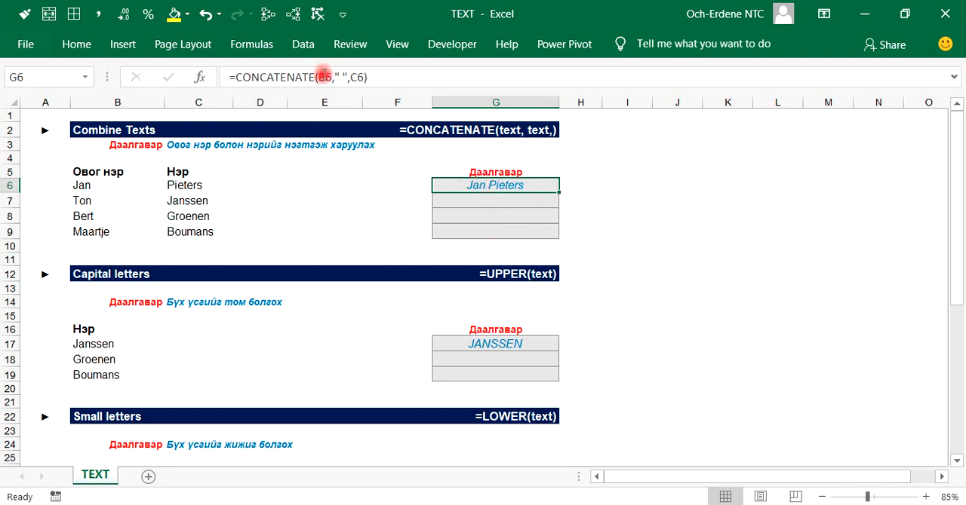
click(362, 77)
drag(362, 78, 226, 78)
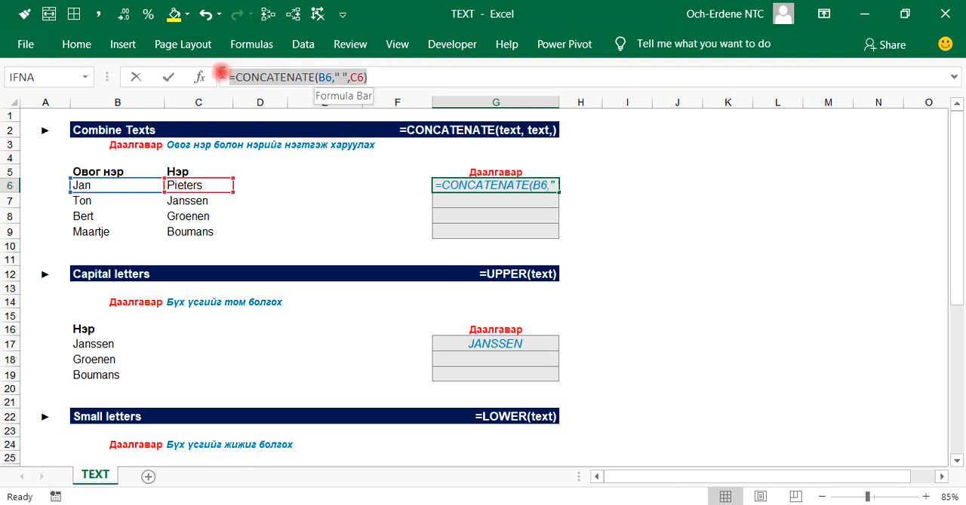
click(345, 76)
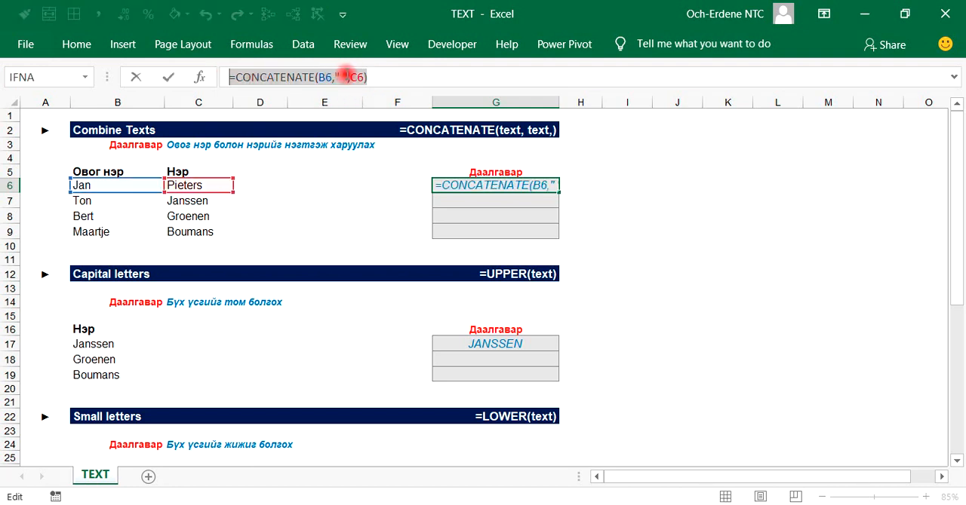
click(425, 71)
key(Return)
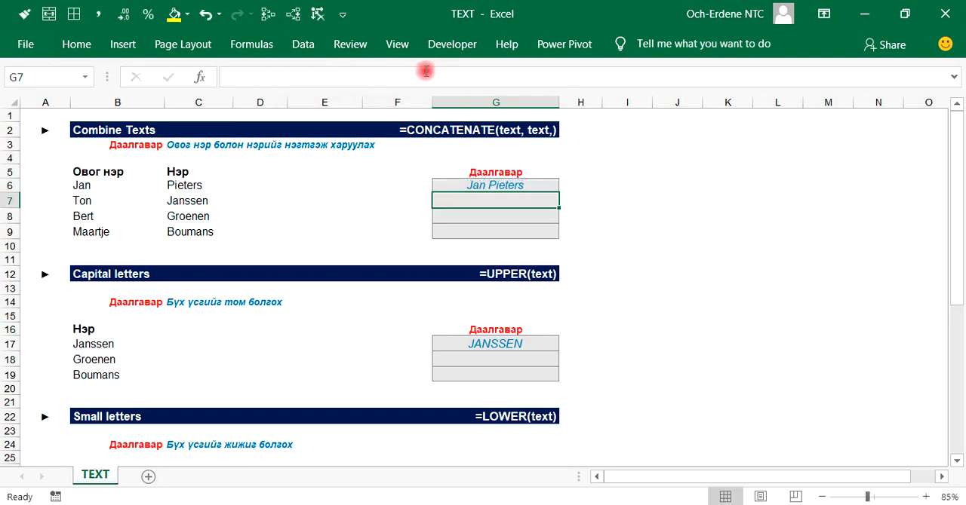
Step: Fill the CONCATENATE formula from G6 down through G9
click(475, 185)
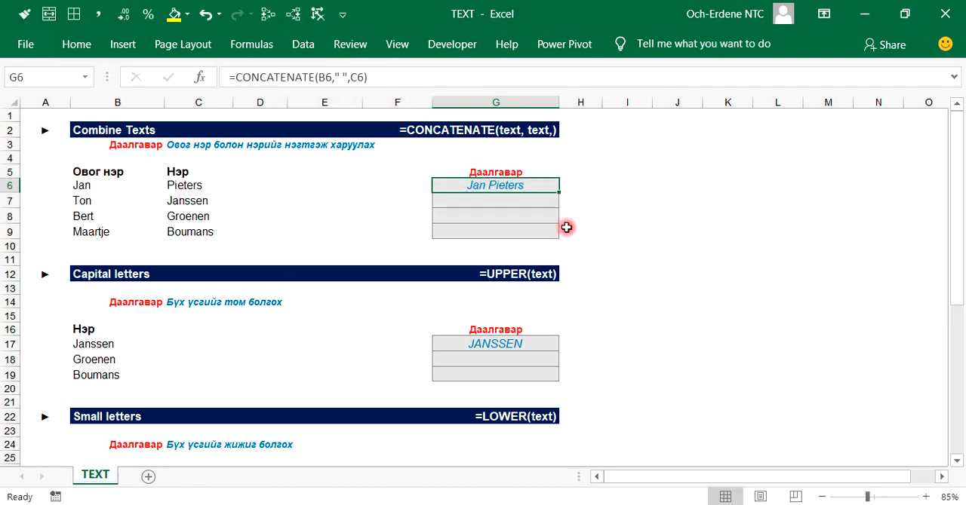
drag(559, 191, 556, 235)
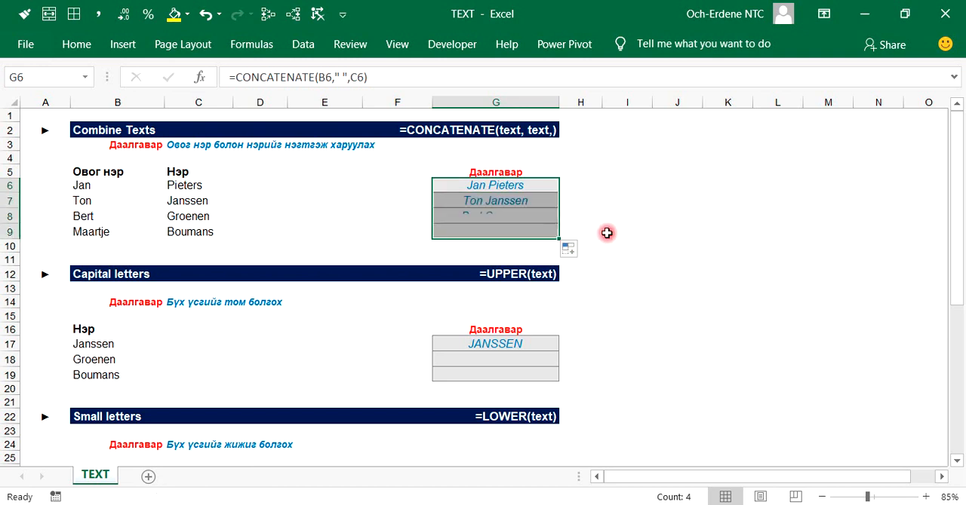
click(608, 233)
drag(451, 189, 452, 232)
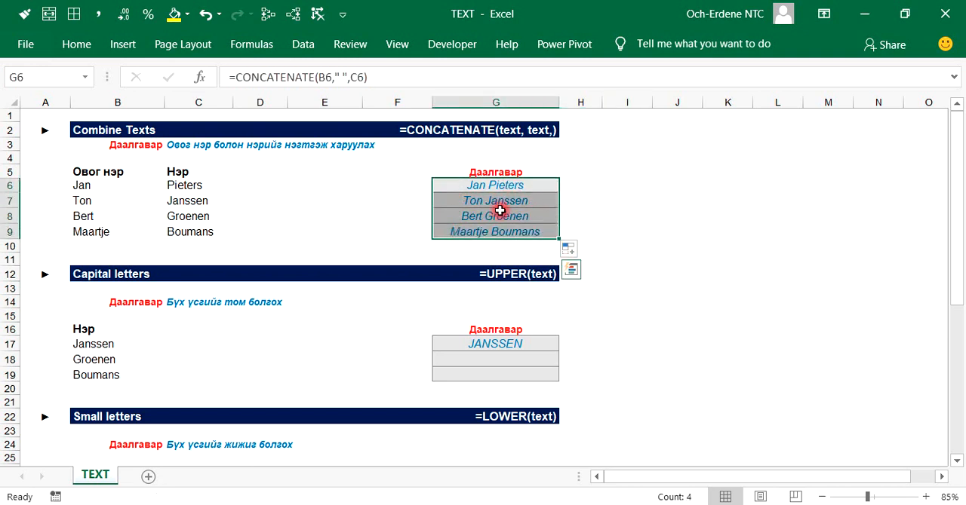
click(681, 242)
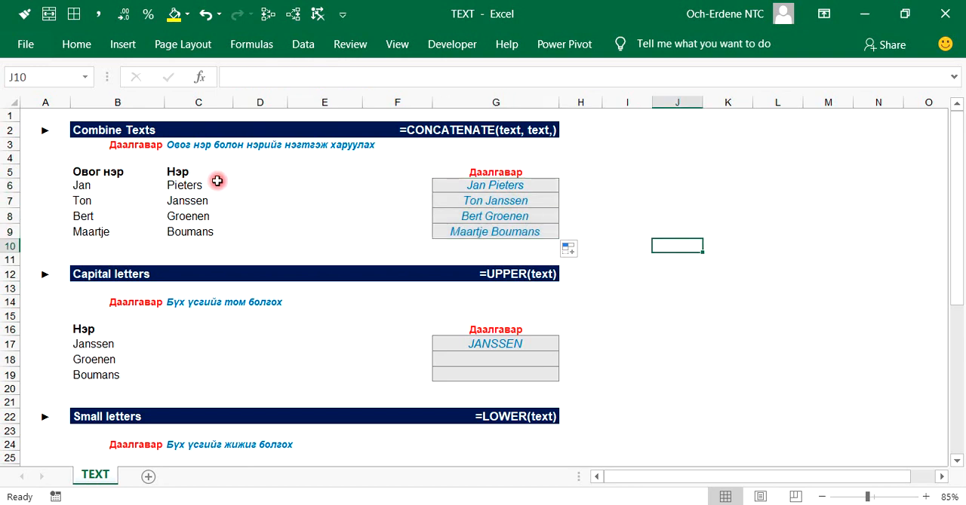
click(110, 189)
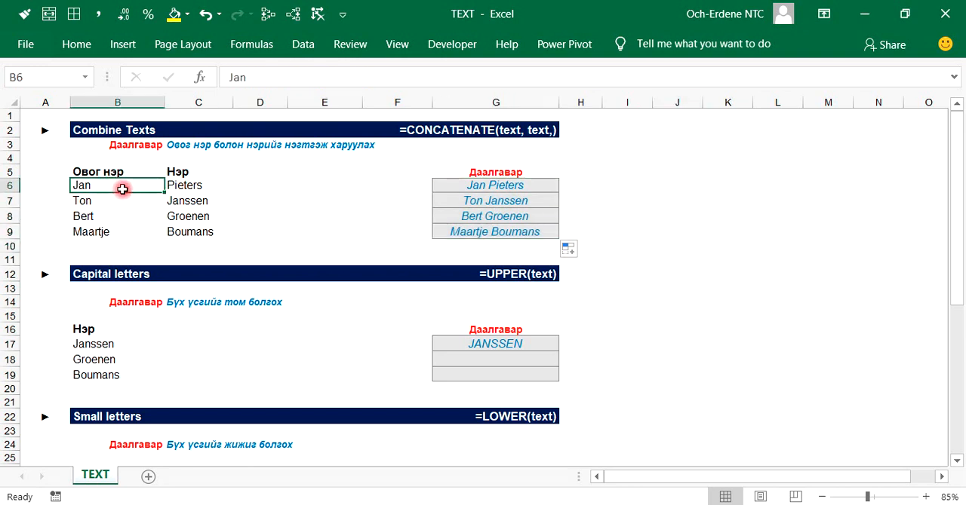
click(207, 191)
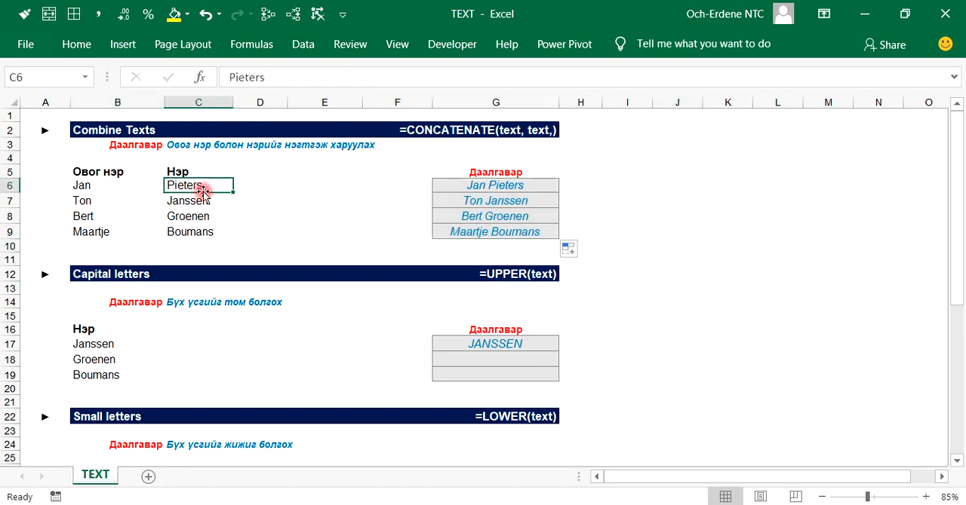
Step: Compare the source name cells B6 and C6 with the combined names in G6:G9
click(110, 186)
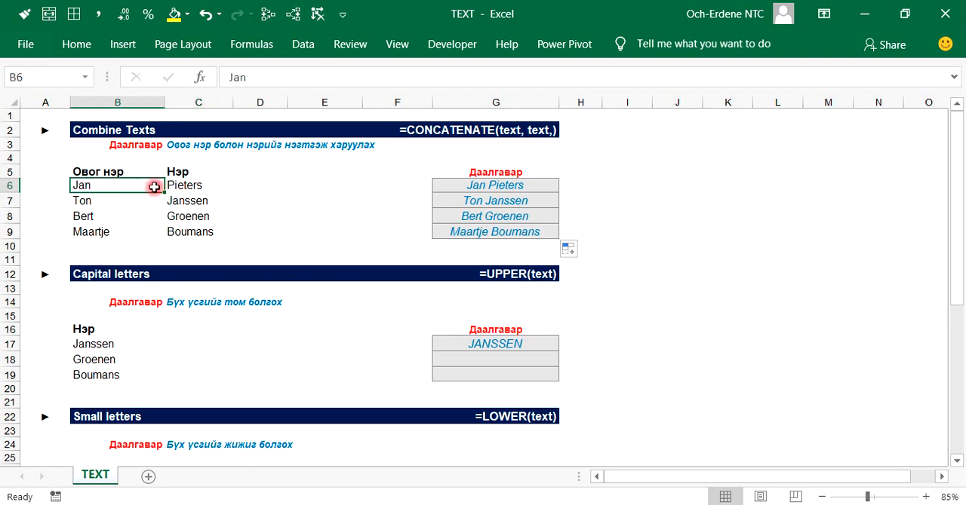
click(205, 188)
click(124, 189)
drag(478, 186, 564, 235)
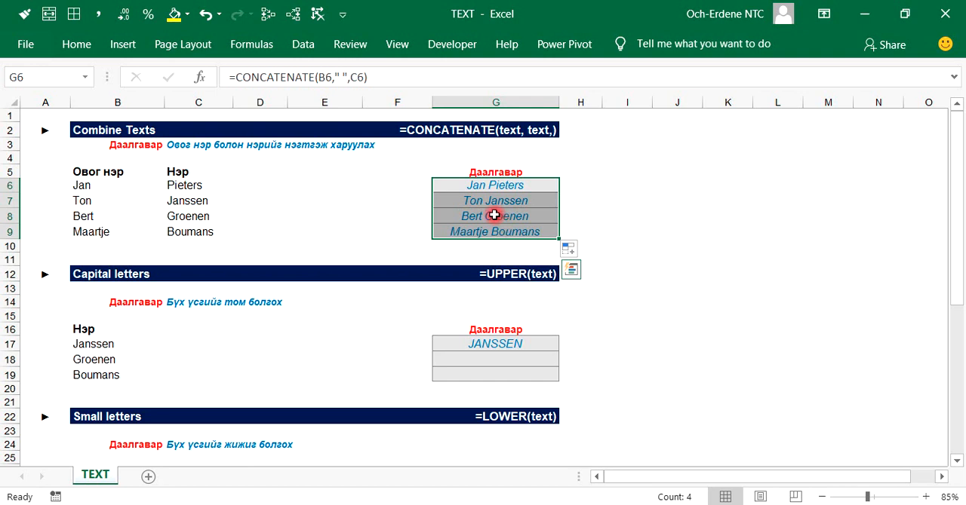
Step: Replace the contents of G17 with =UPPER(B17) and fill the formula down through G19
scroll(443, 285, down, 1)
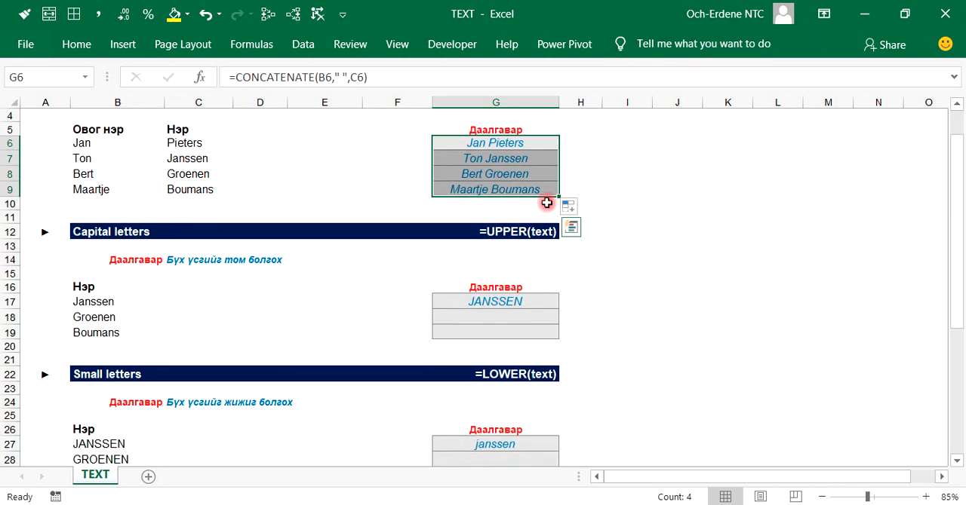
scroll(585, 293, down, 1)
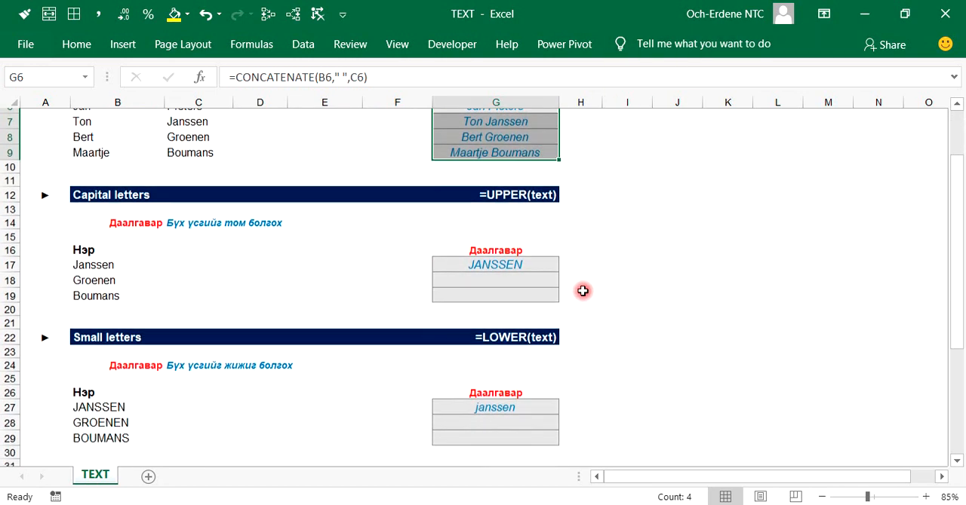
scroll(585, 293, down, 1)
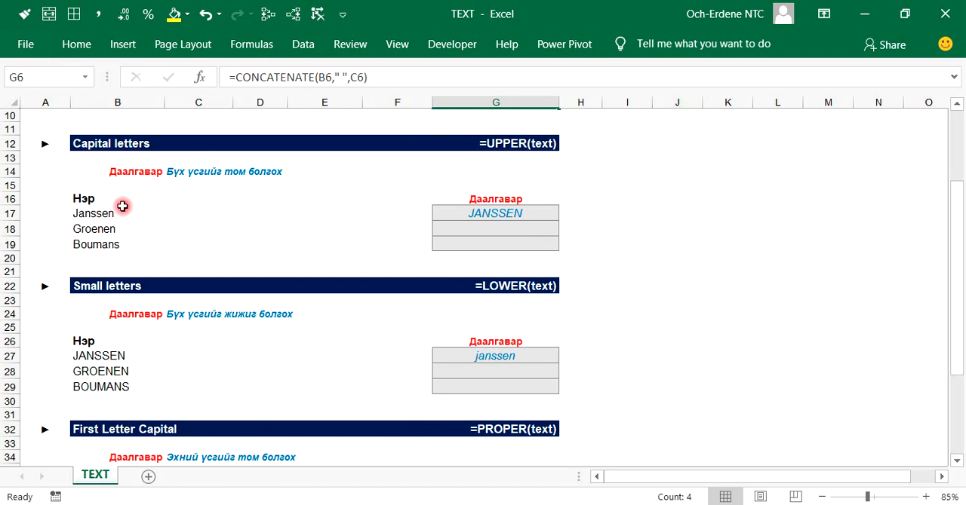
click(510, 217)
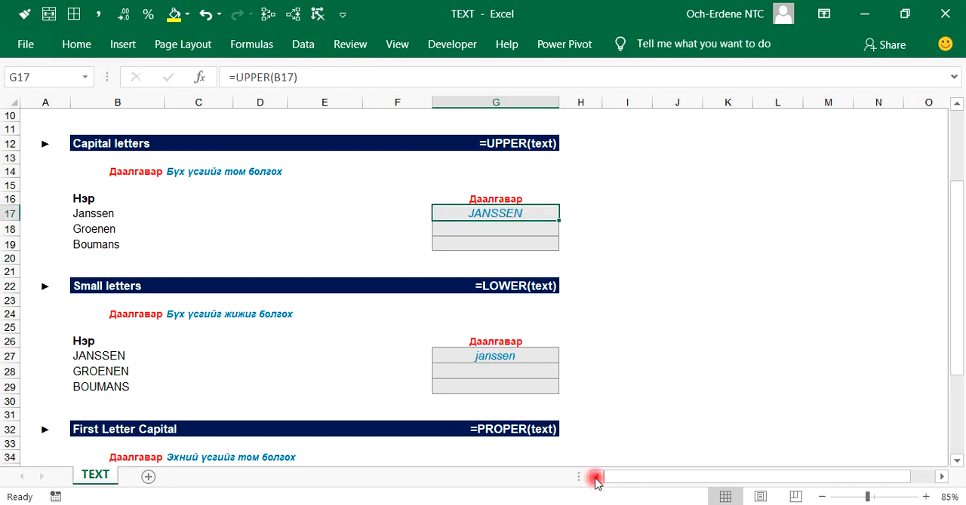
text(=)
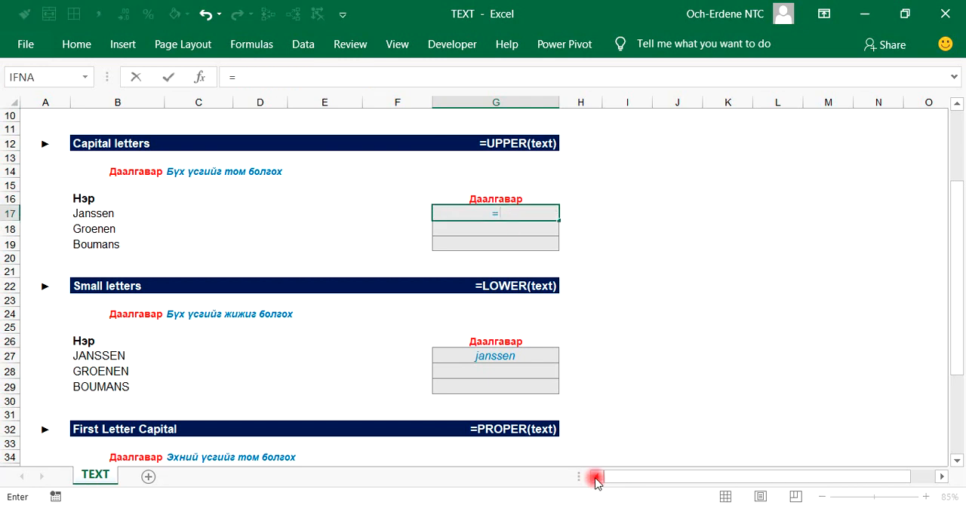
text(Uppe)
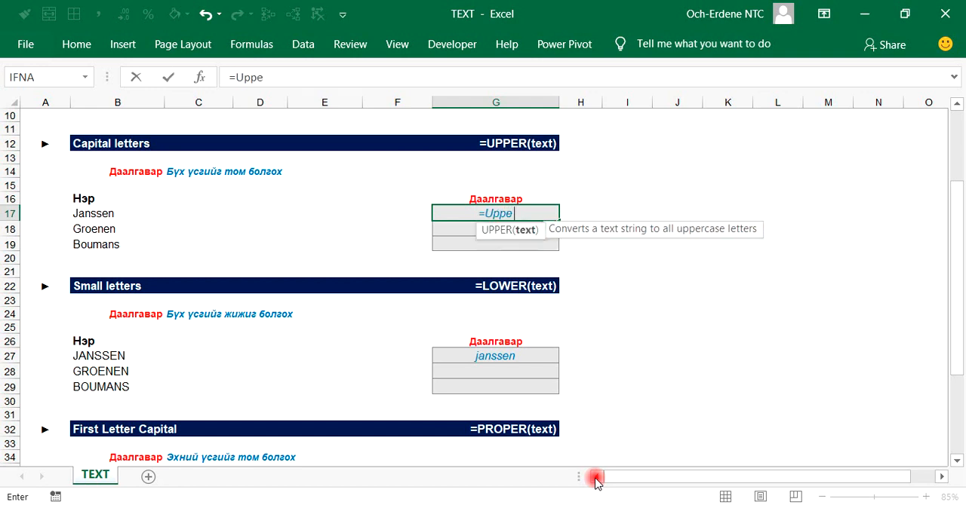
key(Tab)
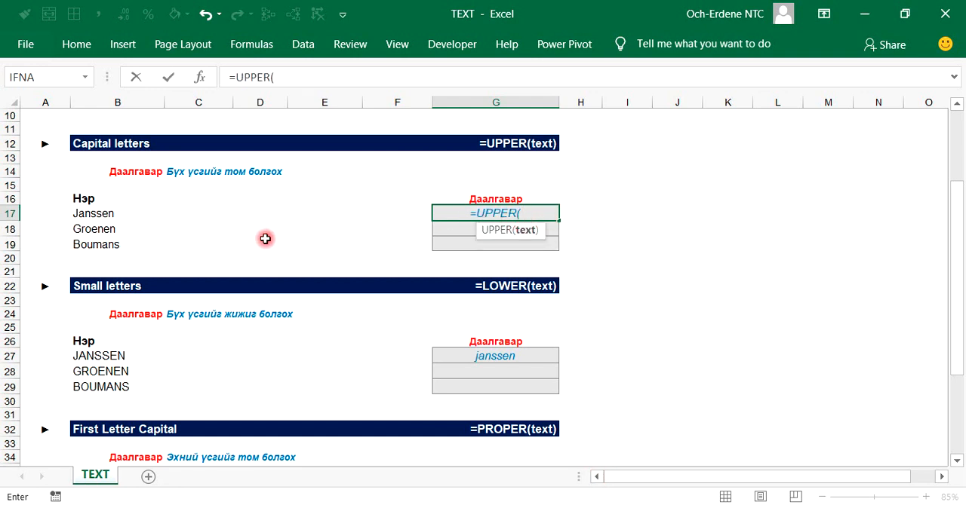
click(110, 213)
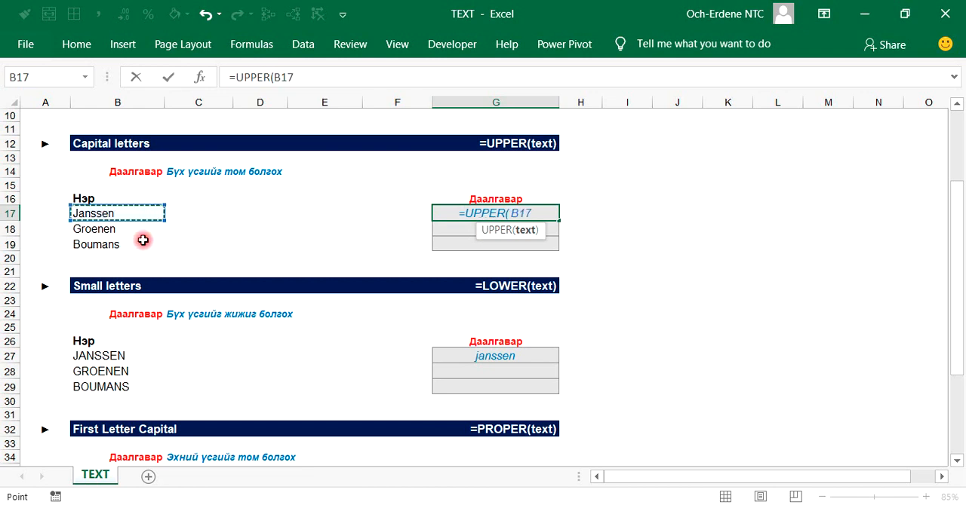
key(Return)
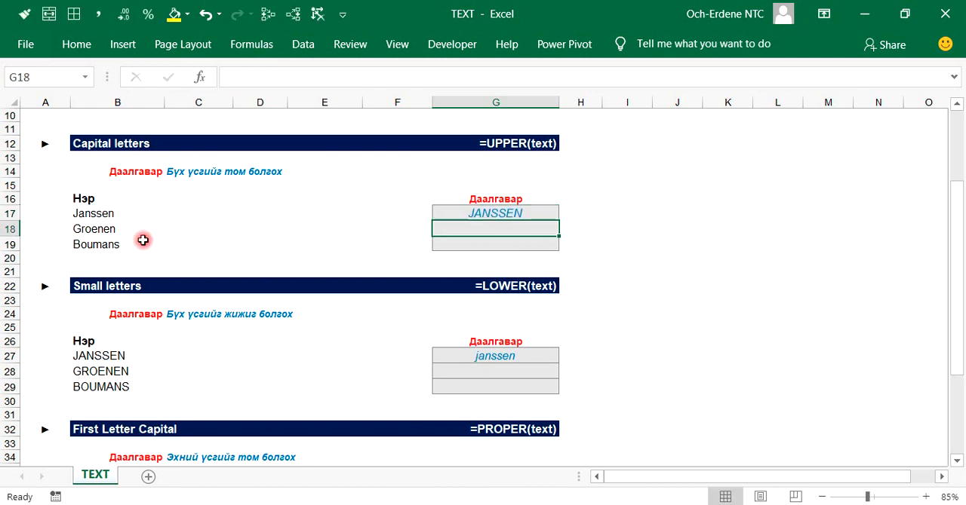
click(503, 212)
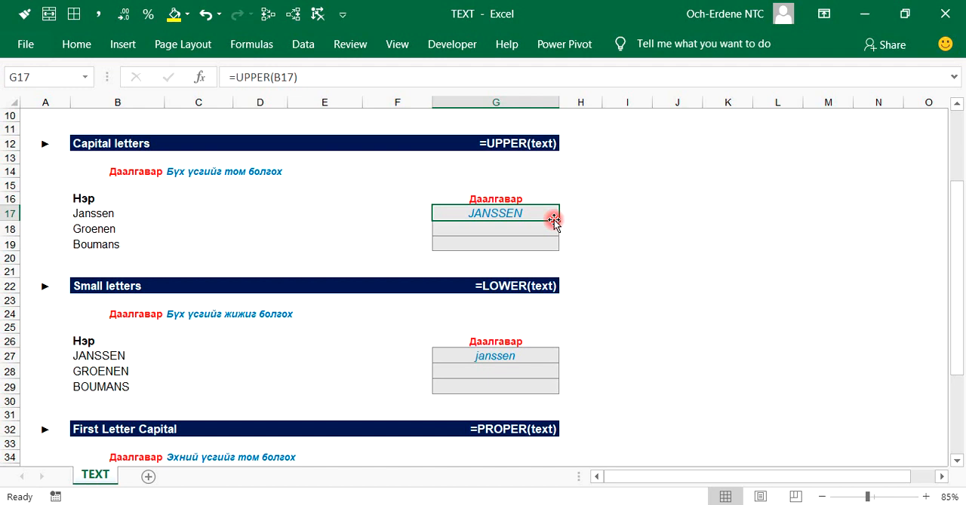
drag(559, 221, 559, 250)
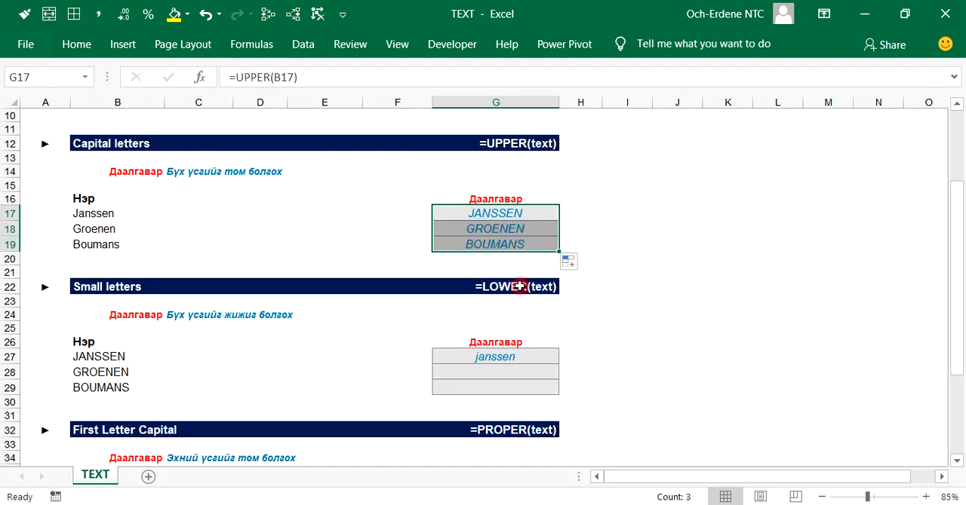
Step: Replace the contents of G27 with =LOWER(B27) and fill the formula down through G29
scroll(502, 265, down, 1)
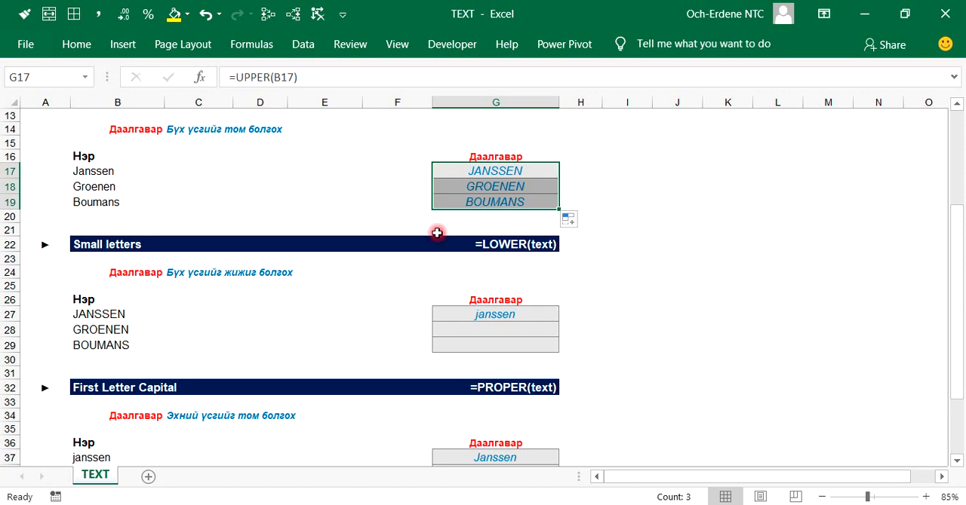
scroll(264, 242, down, 2)
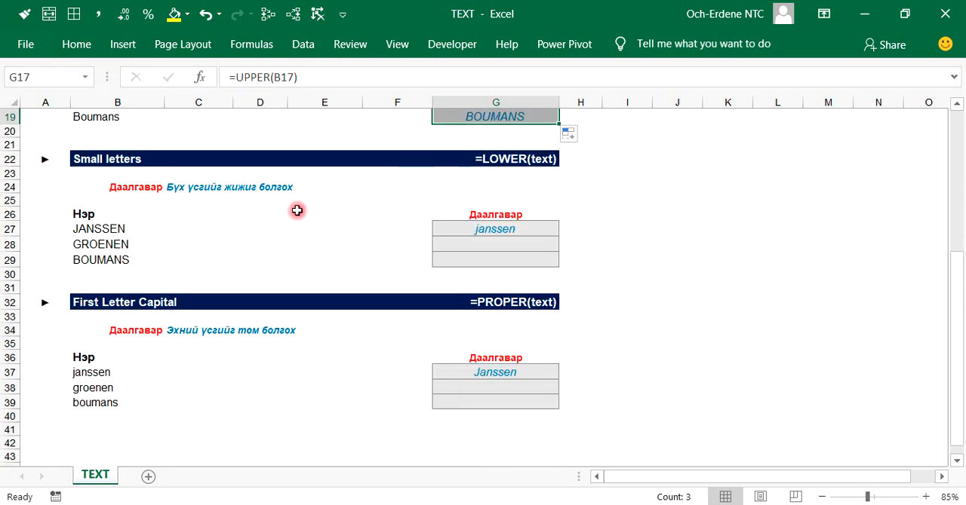
click(82, 226)
drag(82, 227, 84, 259)
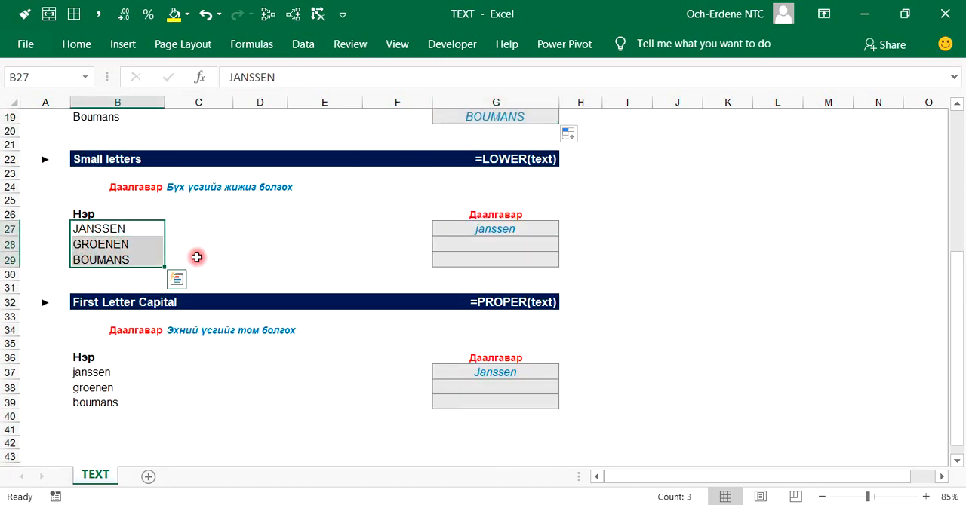
click(509, 232)
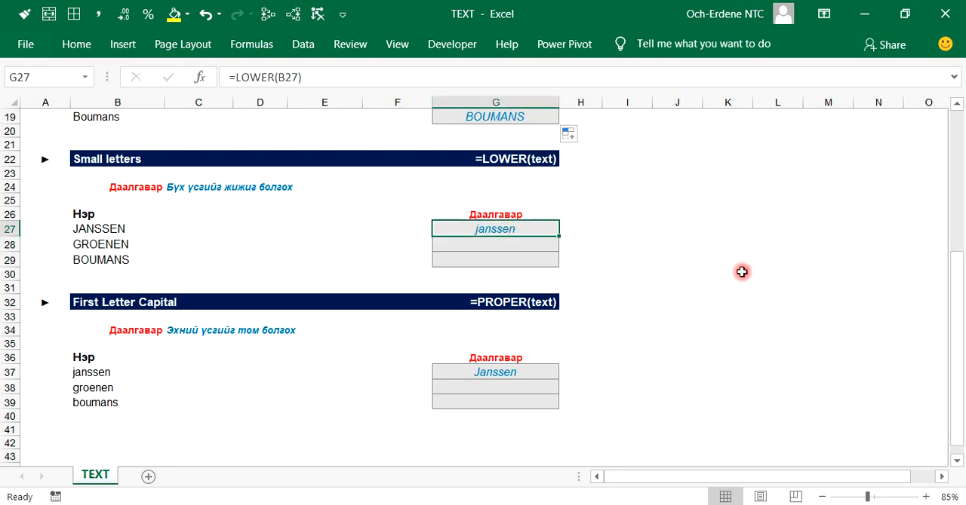
text(=)
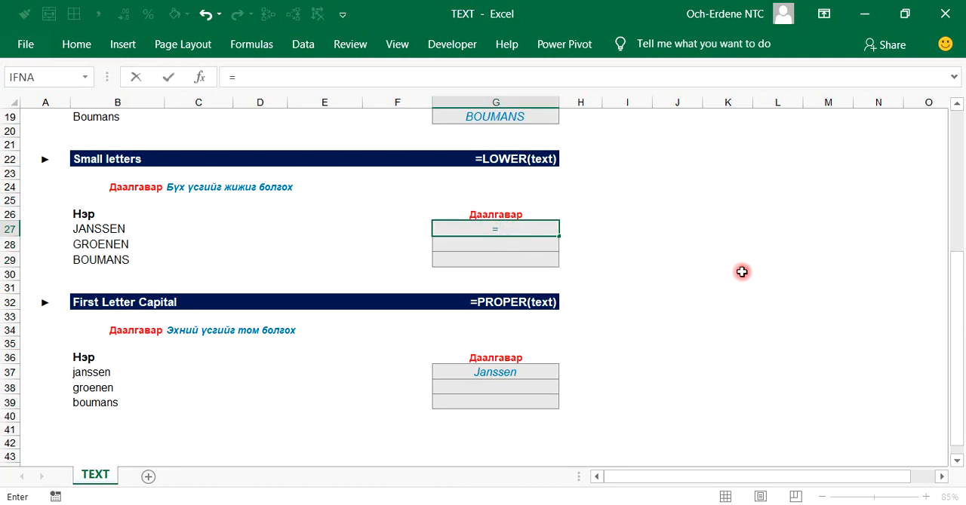
text(lower()
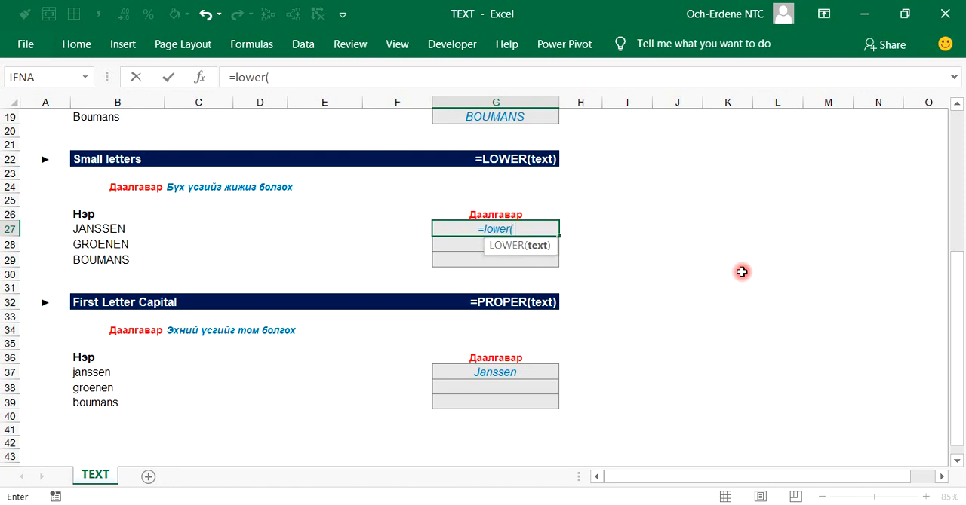
click(120, 239)
click(131, 228)
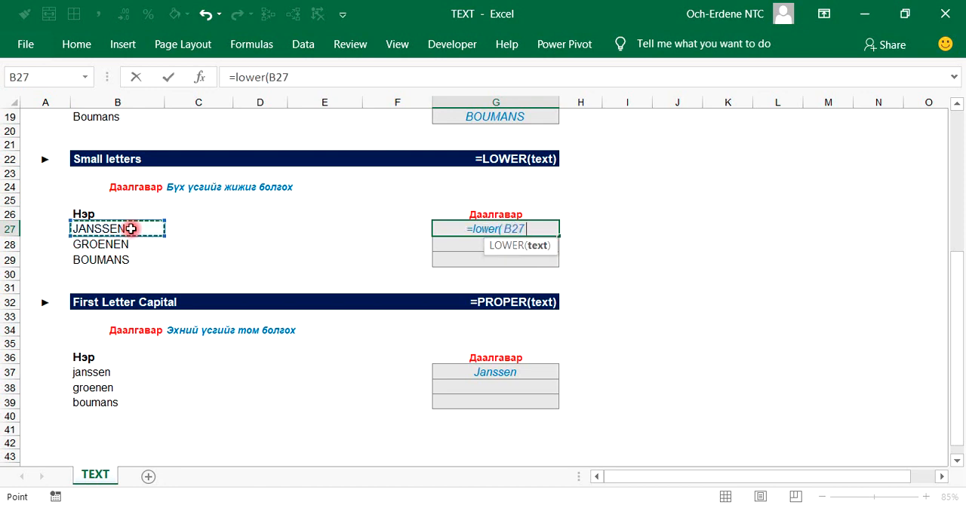
key(Return)
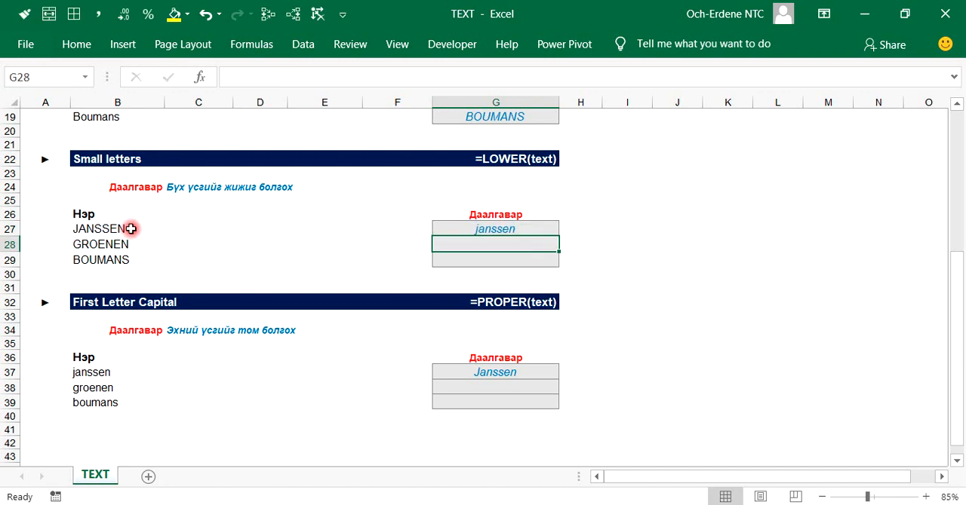
click(449, 230)
drag(559, 237, 550, 264)
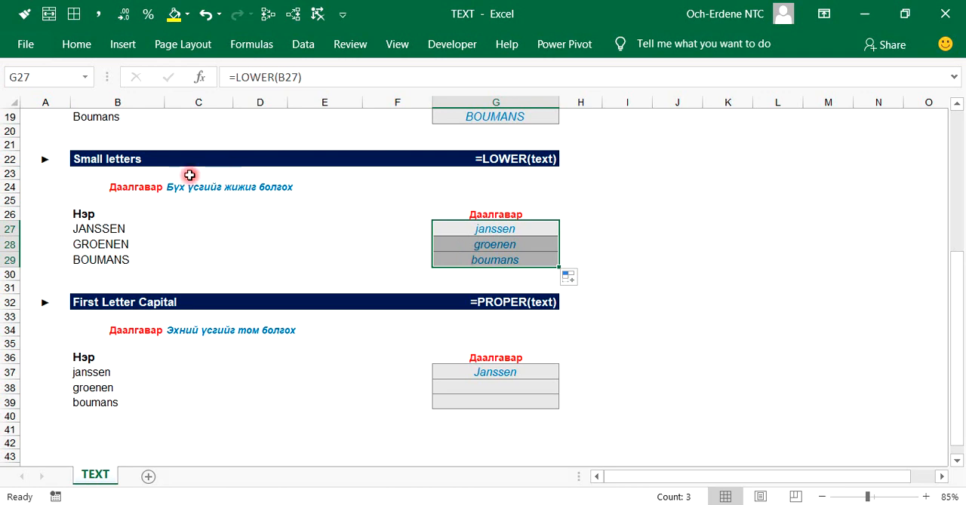
Step: Replace the contents of G37 with the formula =PROPER(B37) to capitalize the first letter of the name
scroll(465, 258, down, 1)
scroll(464, 258, down, 2)
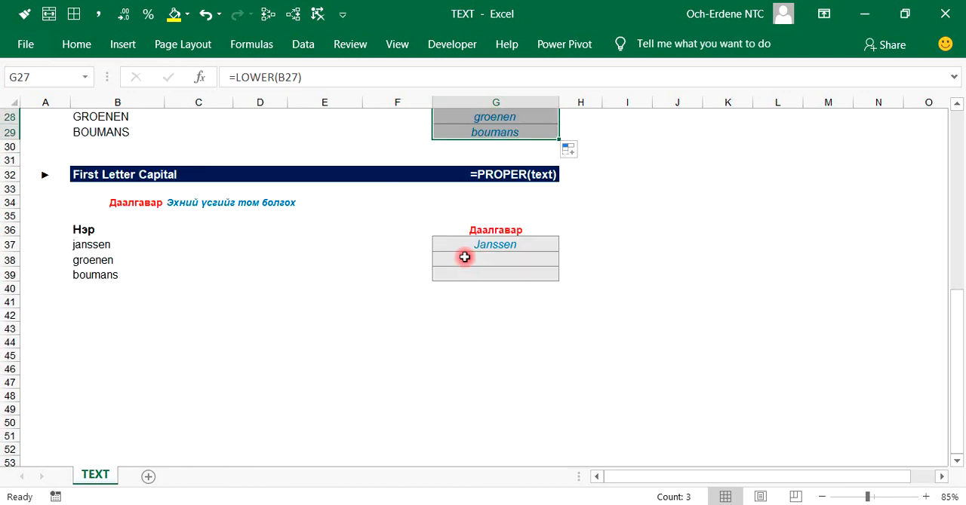
click(477, 251)
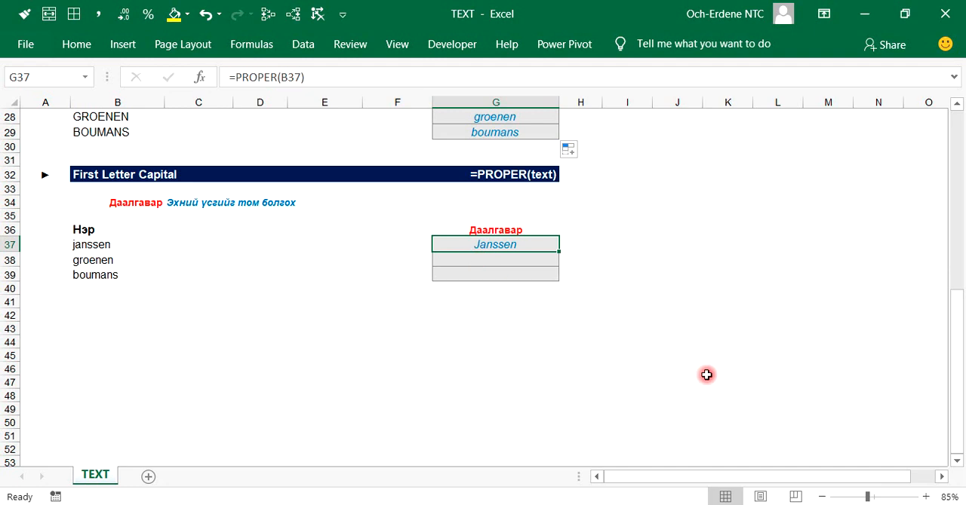
text(=)
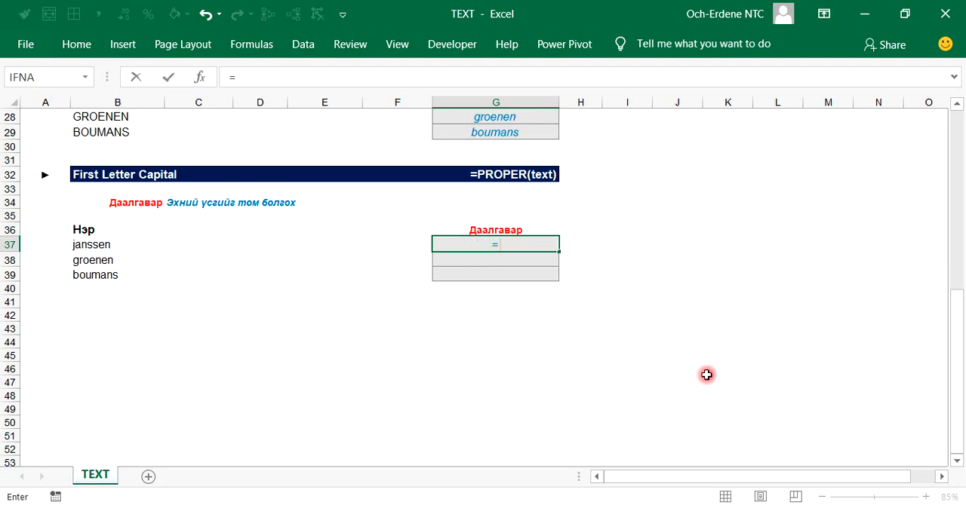
text(prope)
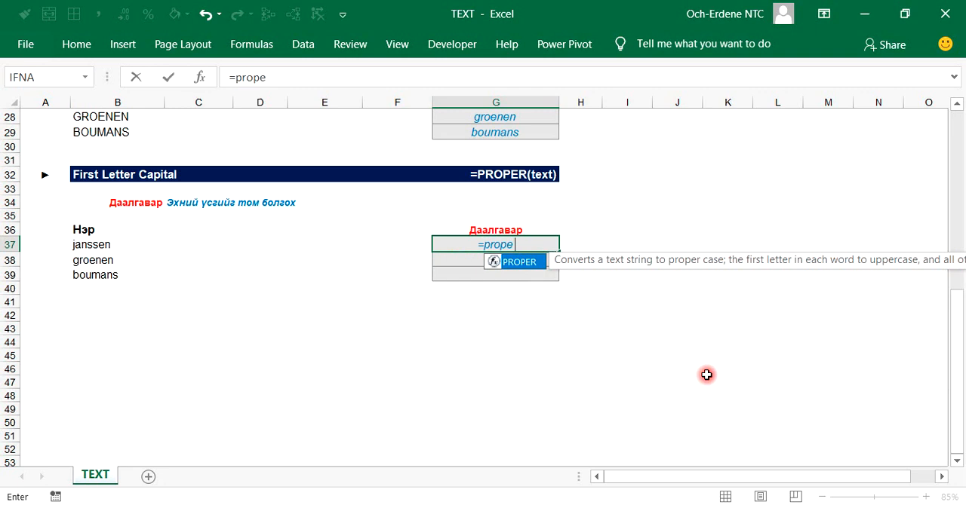
key(Tab)
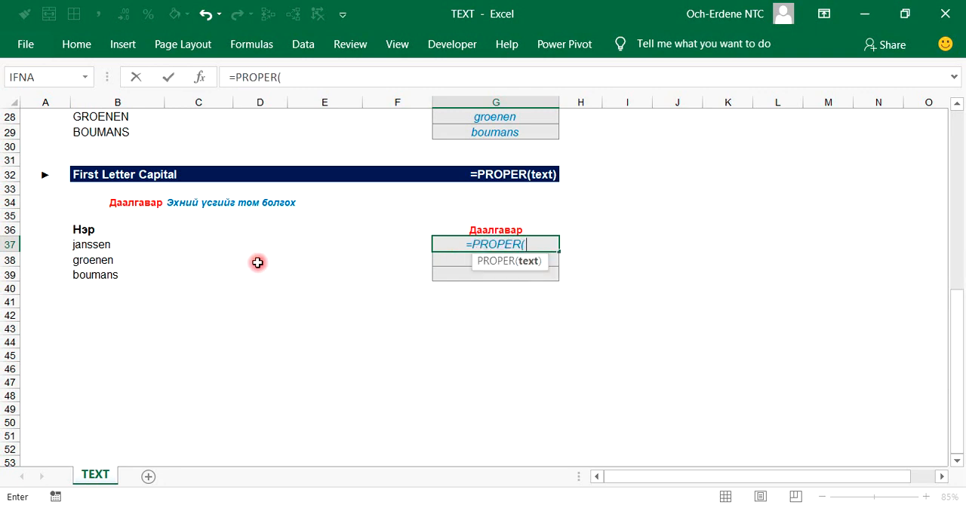
click(235, 242)
click(113, 244)
text())
key(Return)
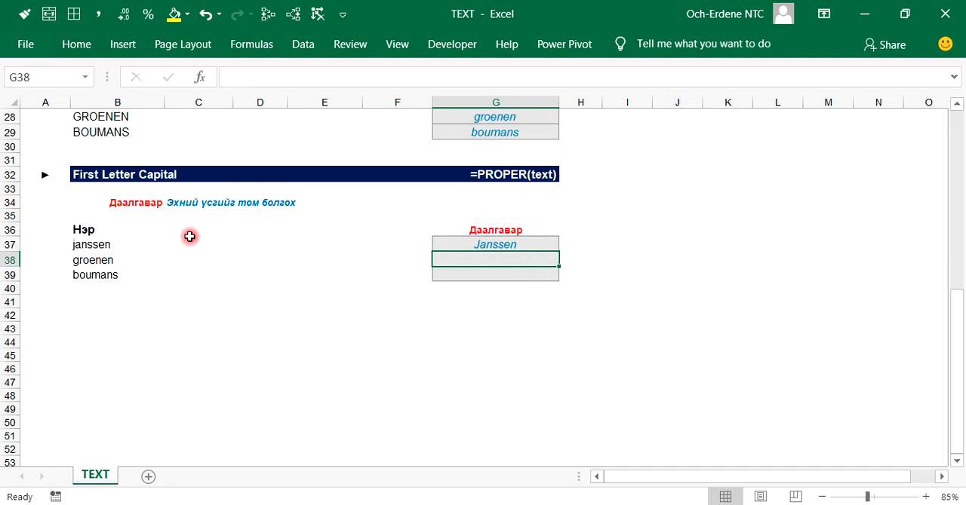
Step: Fill the PROPER formula from G37 down through G39 and save the workbook
click(524, 246)
drag(559, 252, 557, 285)
click(380, 328)
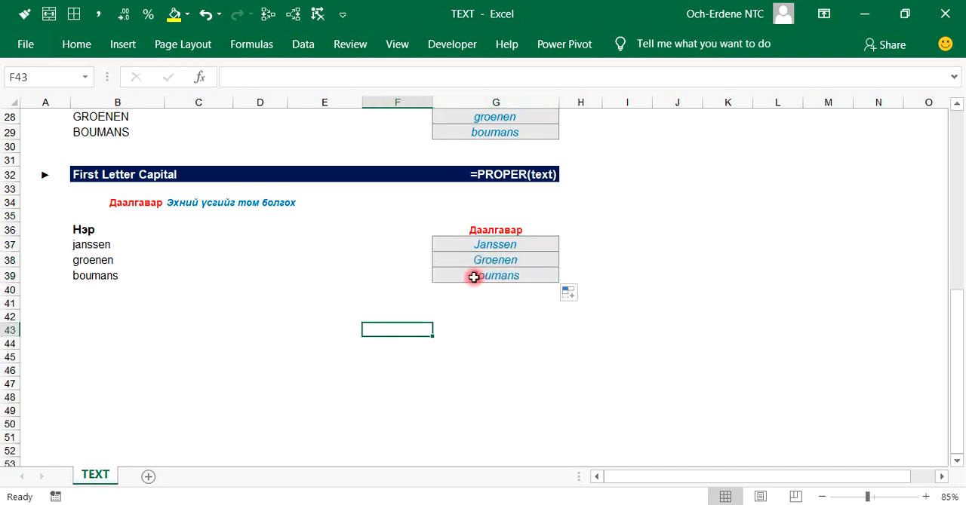
key(ctrl+s)
Step: Review the completed CONCATENATE, UPPER, LOWER and PROPER exercises across the whole sheet
scroll(240, 362, up, 9)
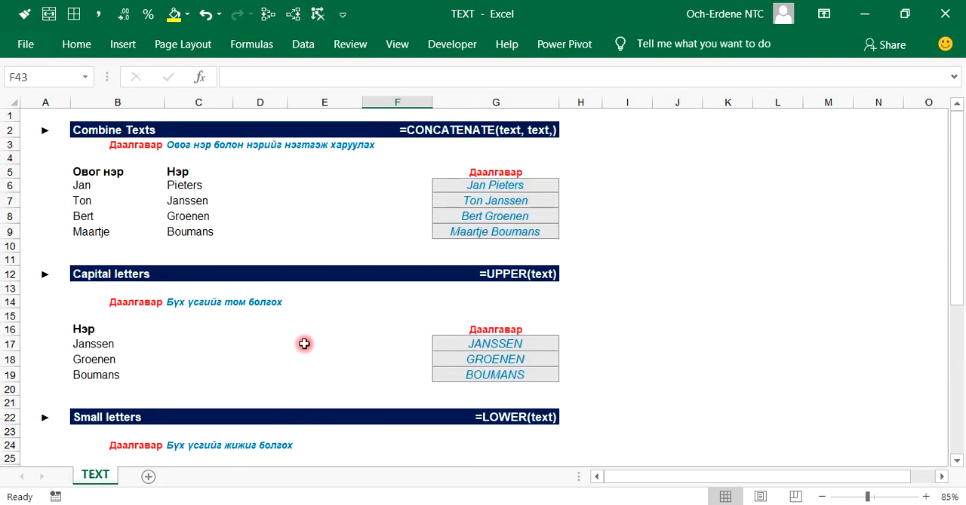
scroll(309, 340, down, 5)
scroll(305, 316, up, 5)
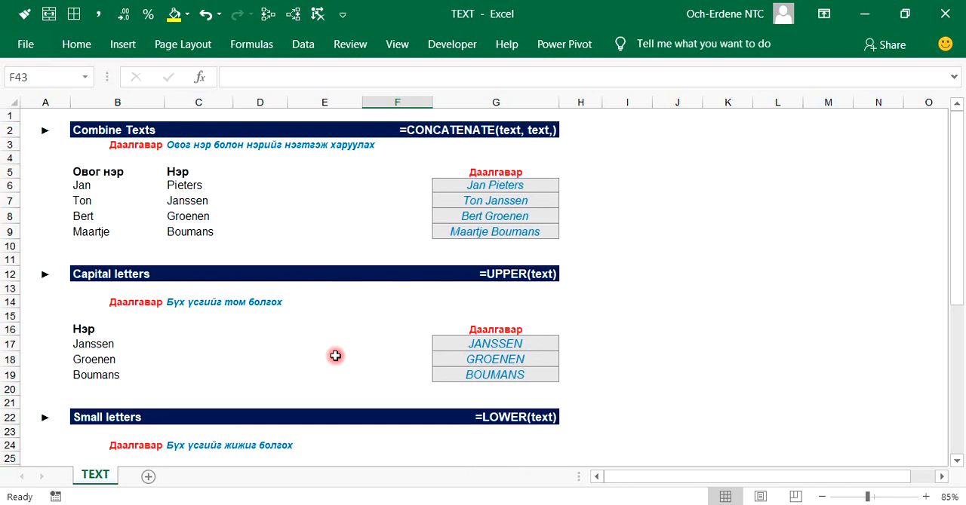
scroll(335, 356, down, 5)
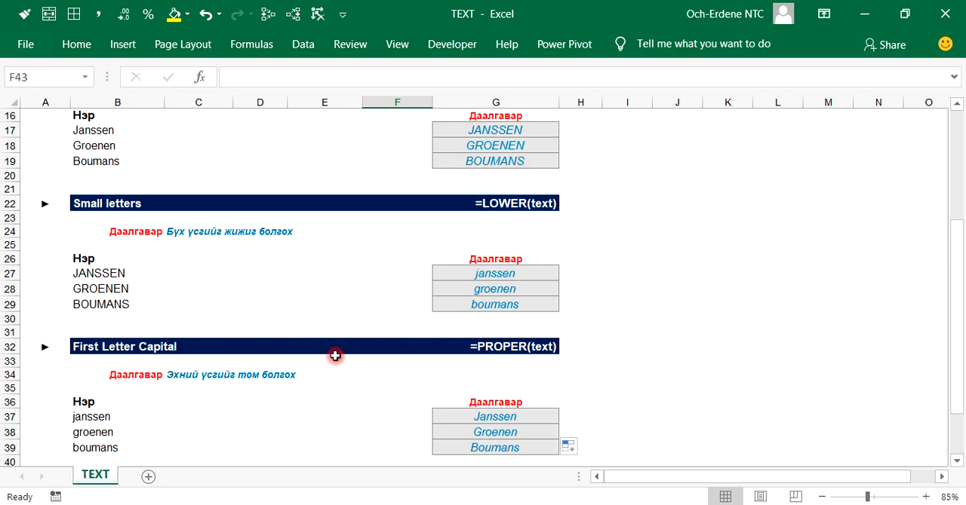
scroll(335, 356, down, 2)
click(403, 344)
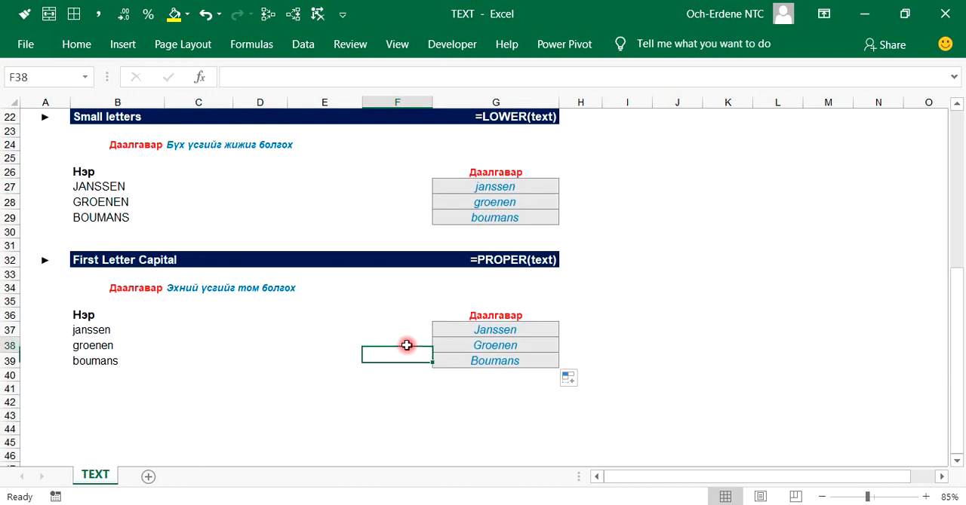
click(436, 315)
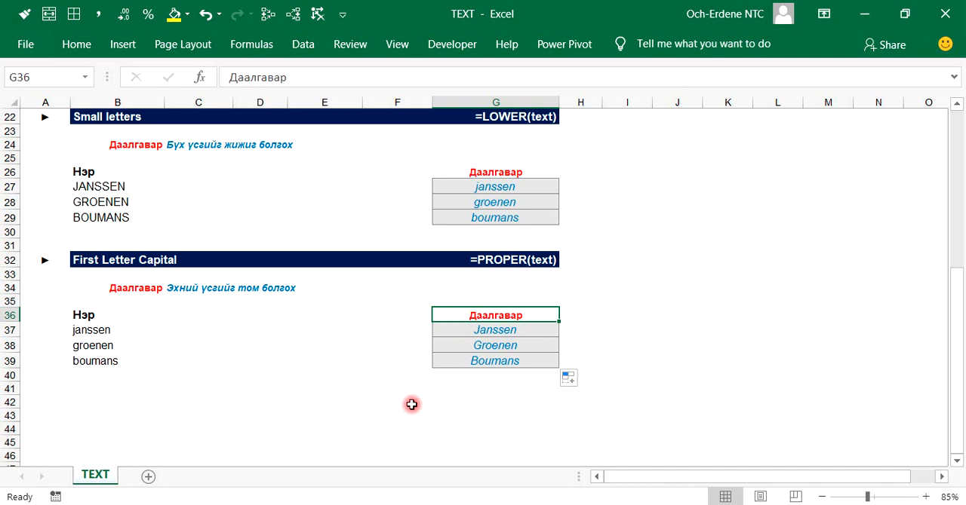
click(754, 504)
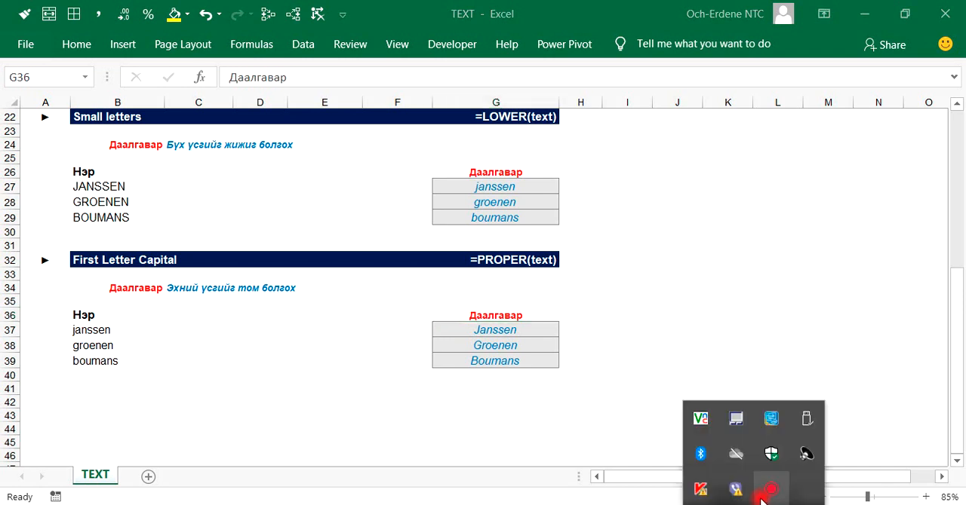